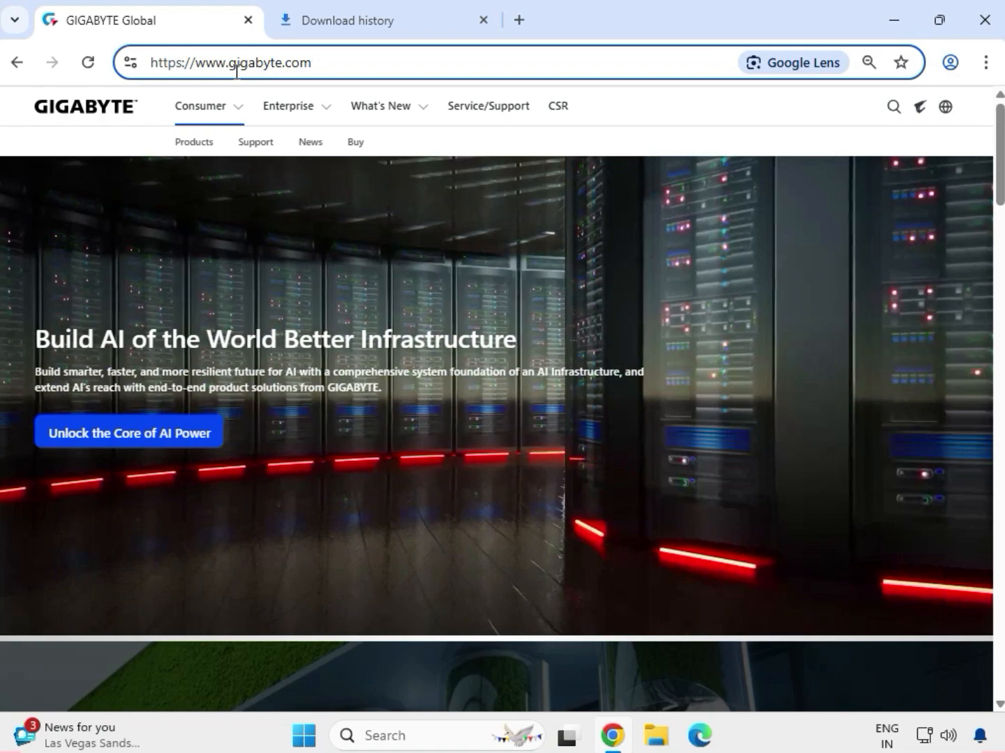
# Search the GIGABYTE website for "Z590 D".
pyautogui.click(892, 110)
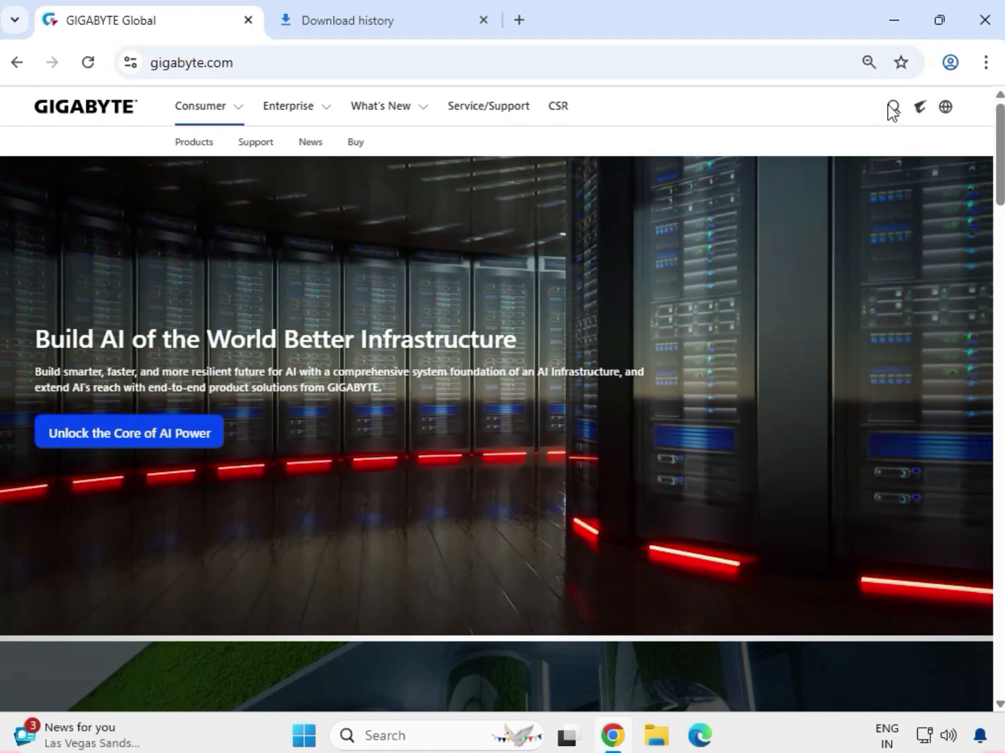
pyautogui.click(888, 105)
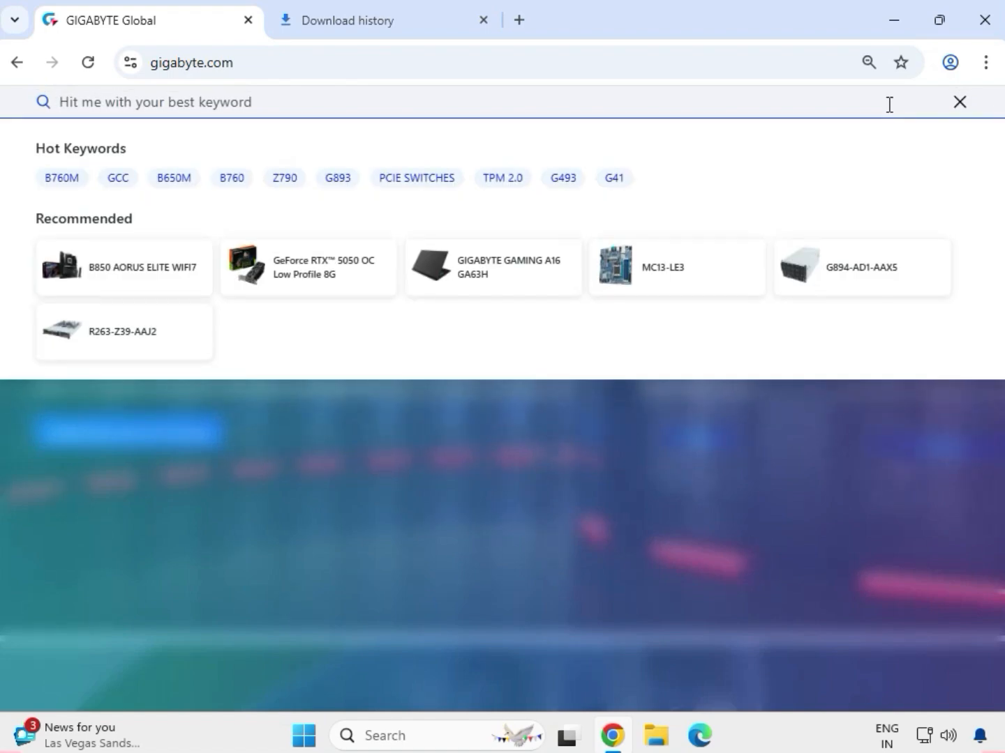
pyautogui.press('capslock')
pyautogui.write('Z')
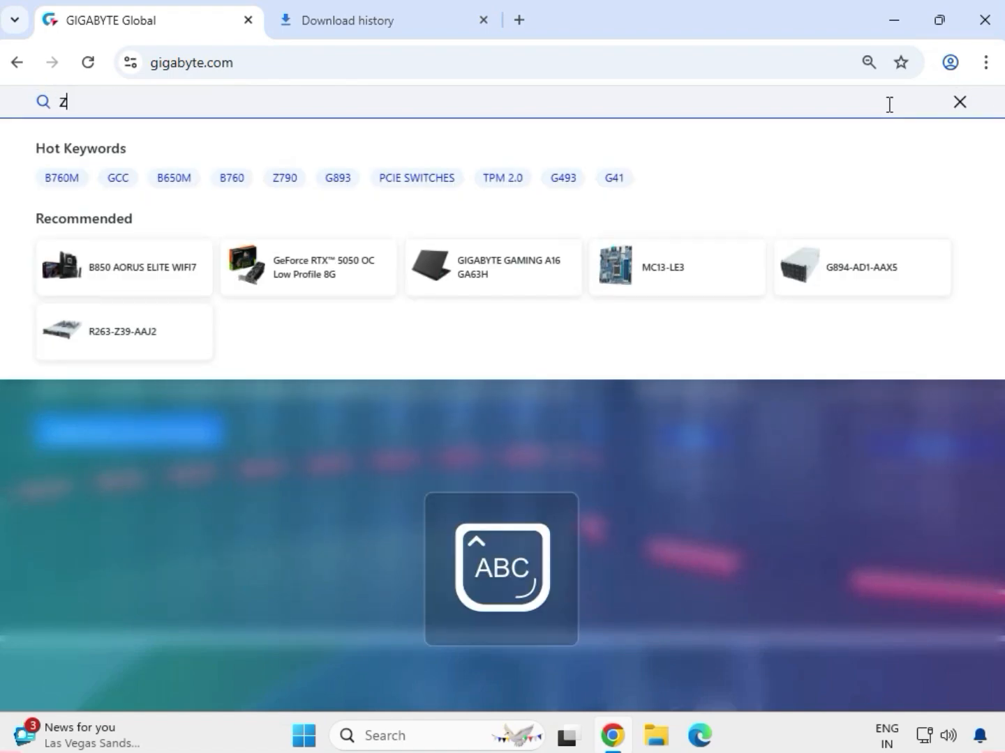
pyautogui.write('590 D')
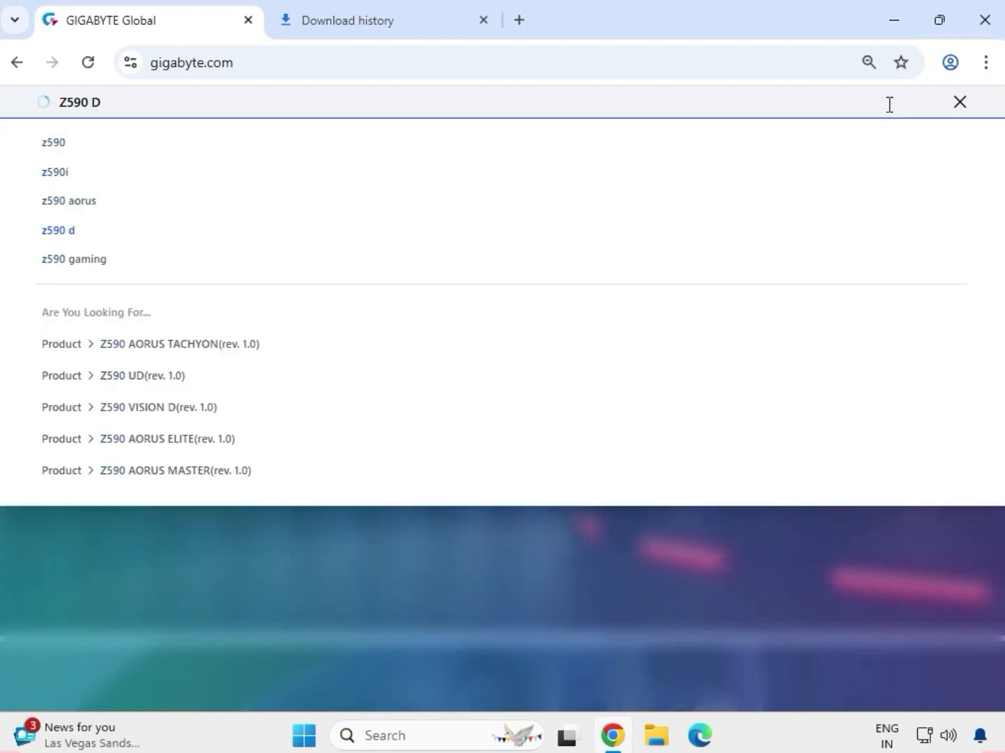
pyautogui.press('Return')
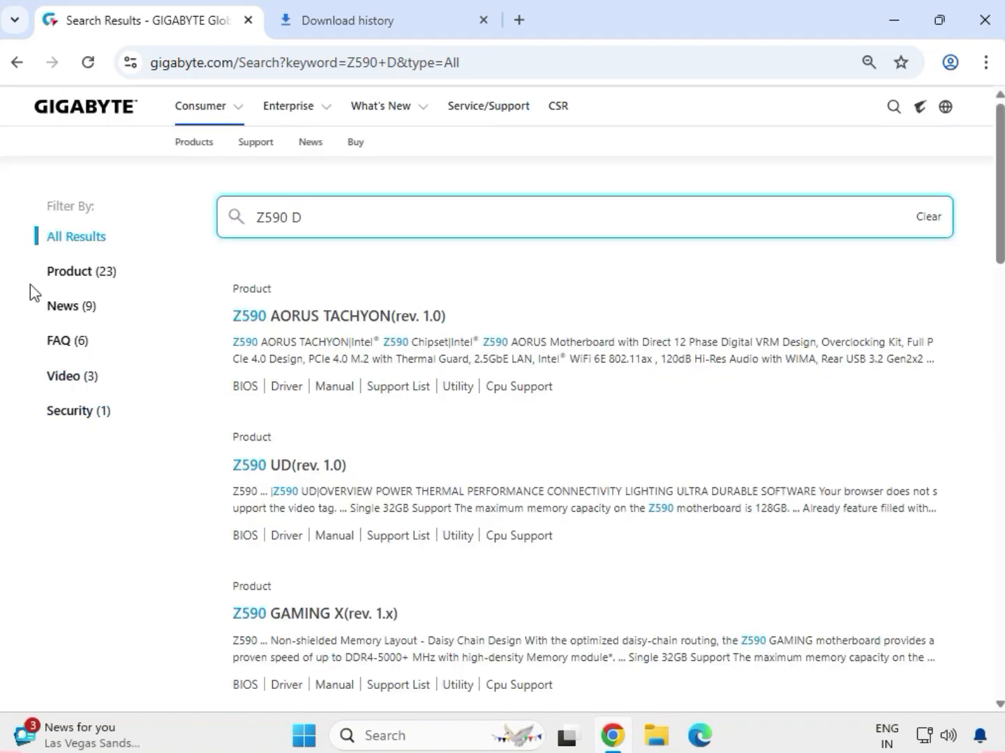
# Filter the search results to products and open the Z590 D (rev. 1.0) motherboard page.
pyautogui.click(57, 271)
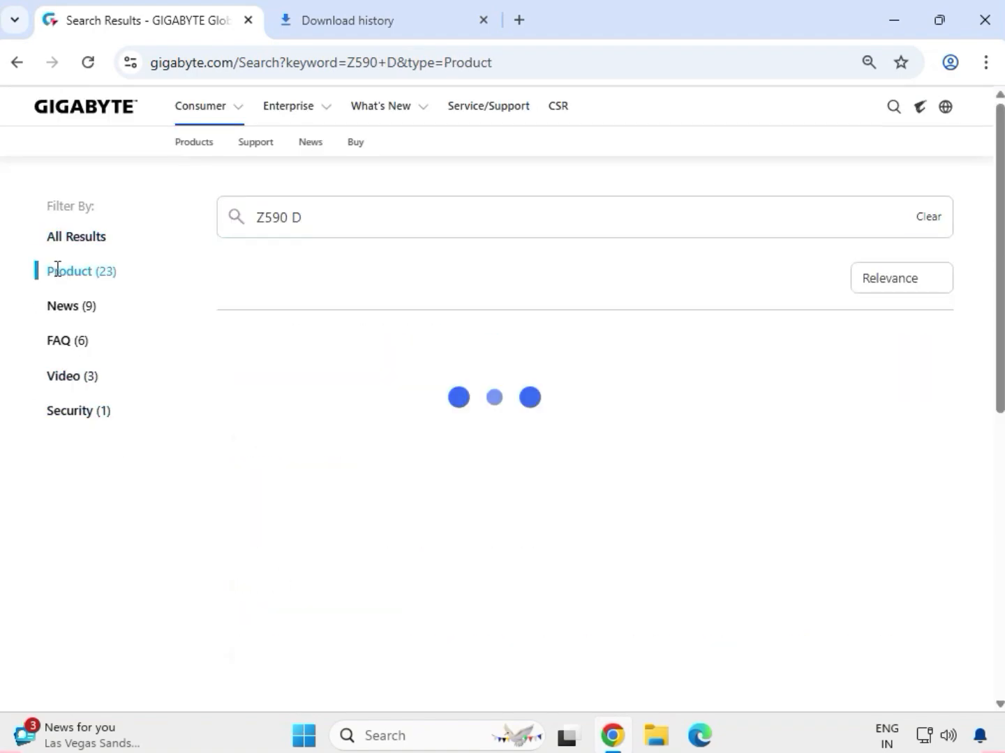
pyautogui.moveTo(58, 271); pyautogui.dragTo(129, 275)
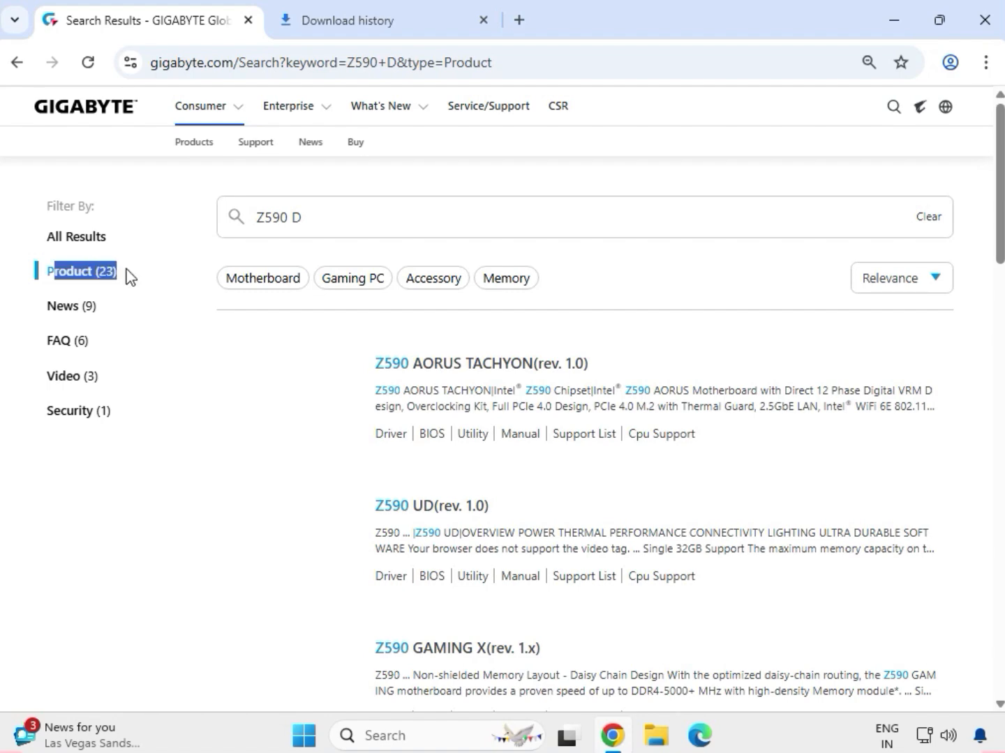
pyautogui.click(151, 311)
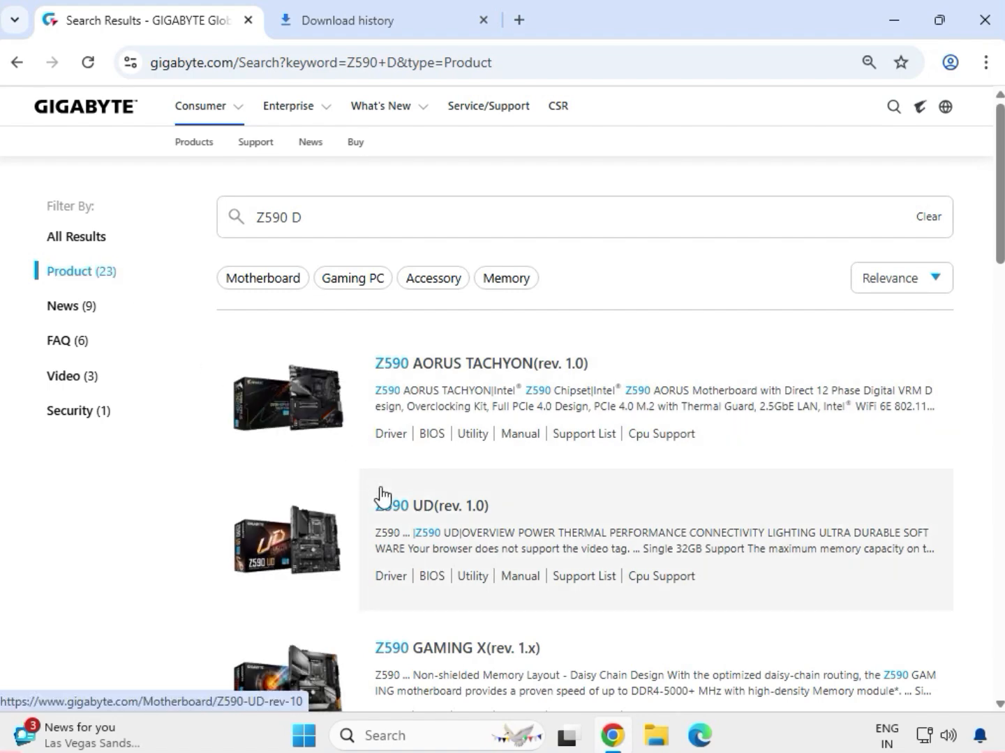
pyautogui.scroll(-3, 459, 534)
pyautogui.scroll(-5, 459, 536)
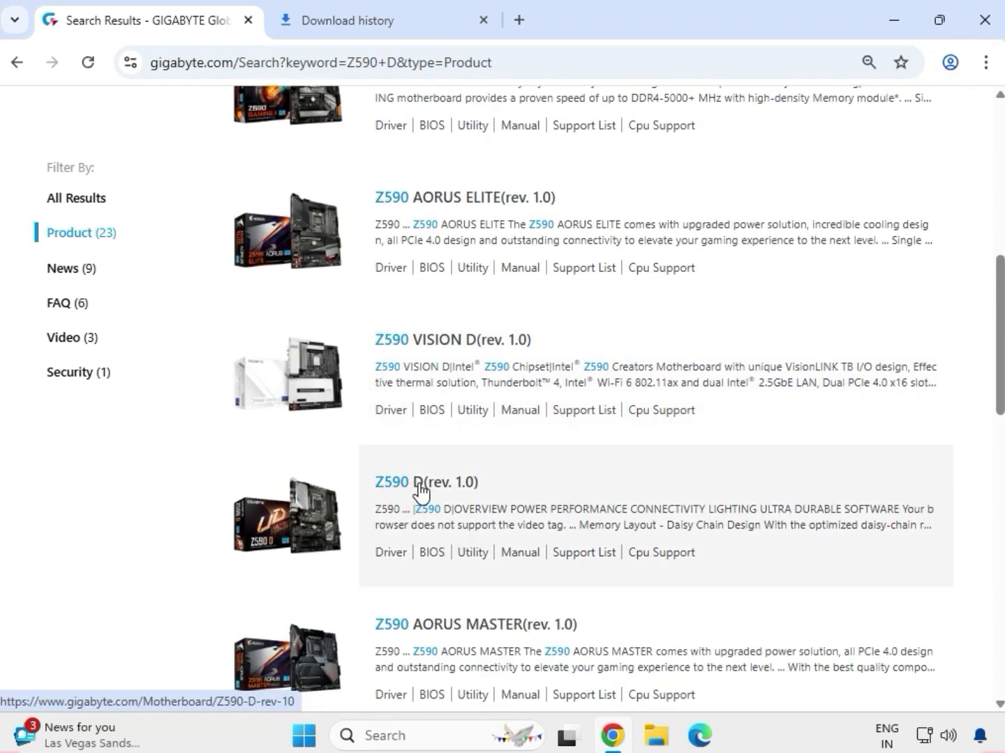
pyautogui.click(419, 483)
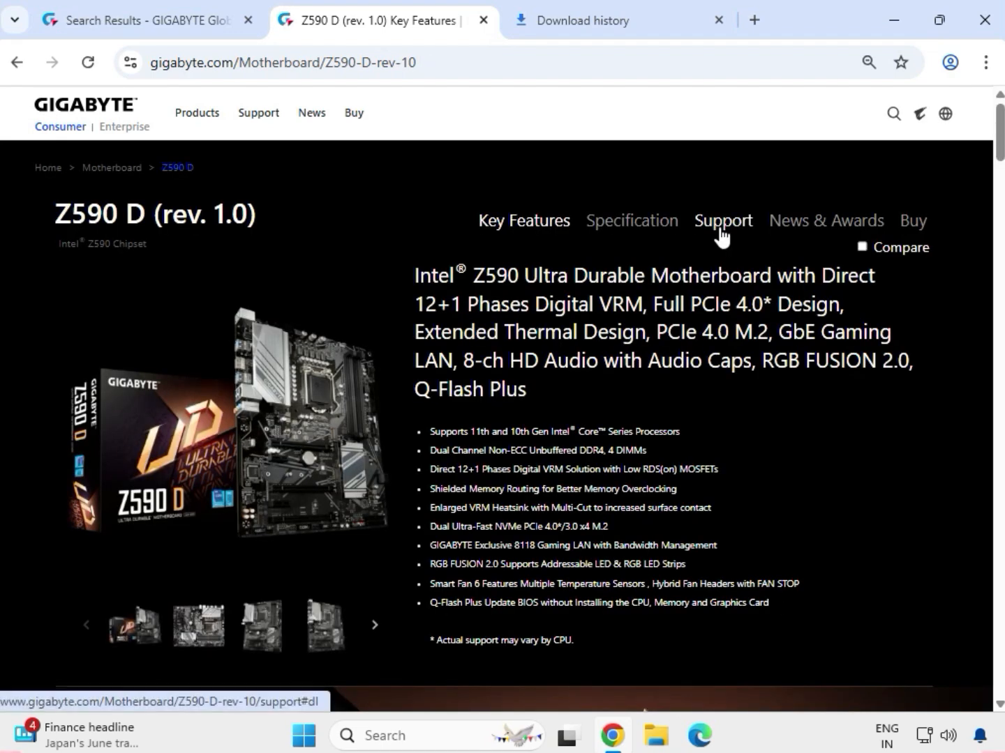
# Open the motherboard's support downloads and set the driver OS to Windows 11 64bit.
pyautogui.click(720, 230)
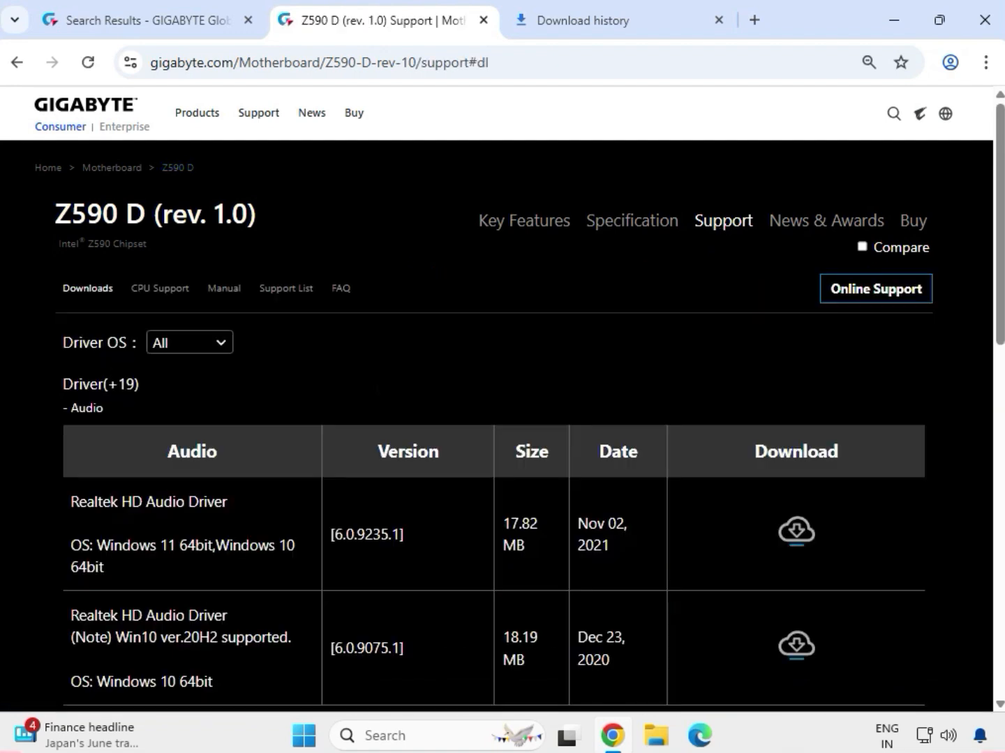
pyautogui.click(218, 344)
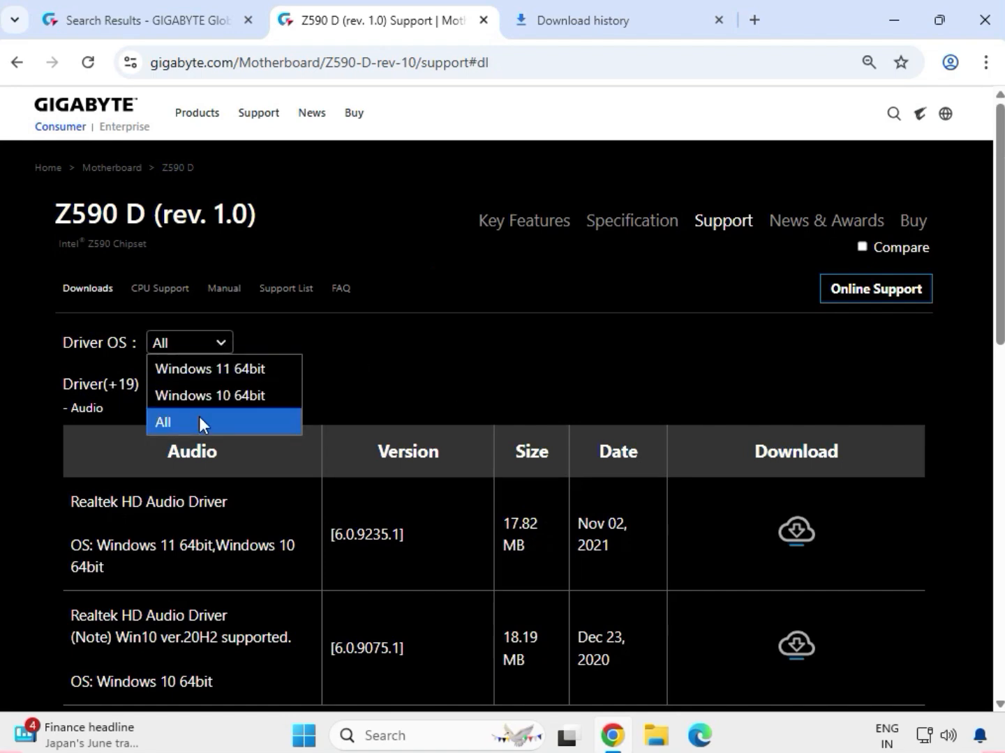
pyautogui.click(213, 370)
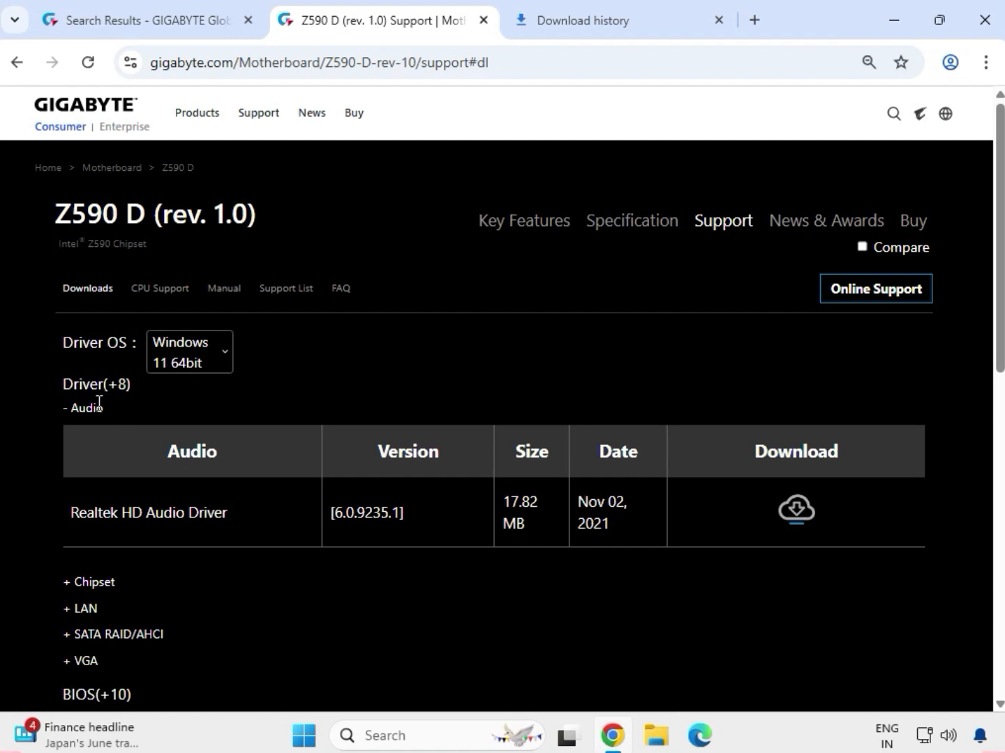
# Download the Realtek HD Audio Driver from the Audio section.
pyautogui.doubleClick(94, 406)
pyautogui.moveTo(116, 512); pyautogui.dragTo(795, 512)
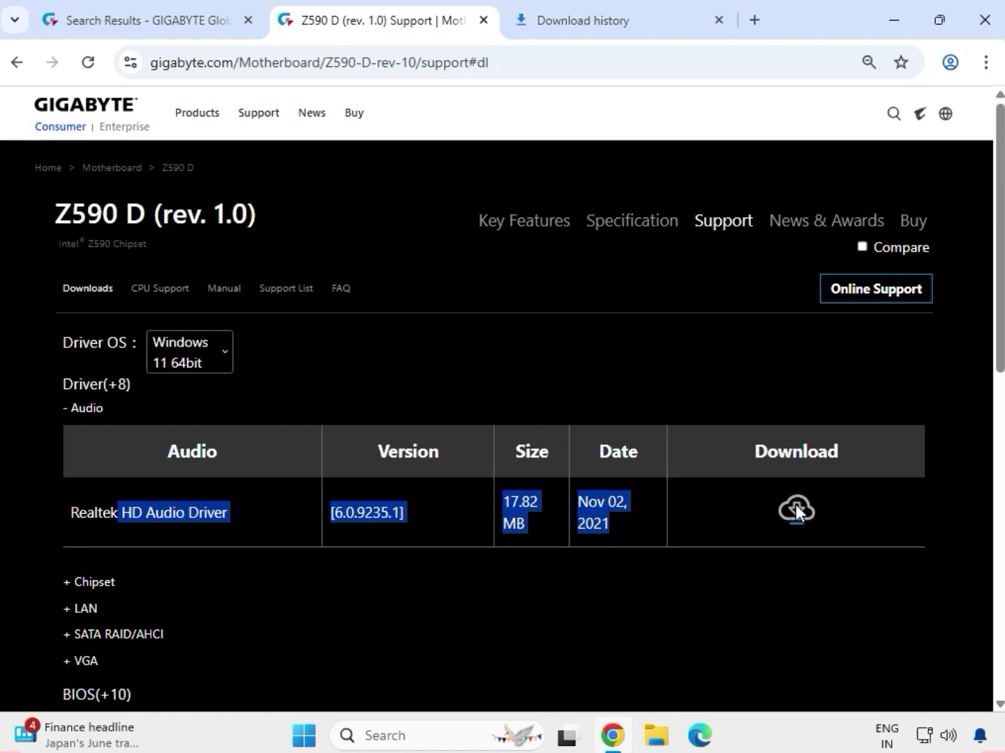
pyautogui.click(796, 511)
# Expand the Chipset section and download the Intel INF installation and the Intel Serial I/O driver.
pyautogui.click(106, 583)
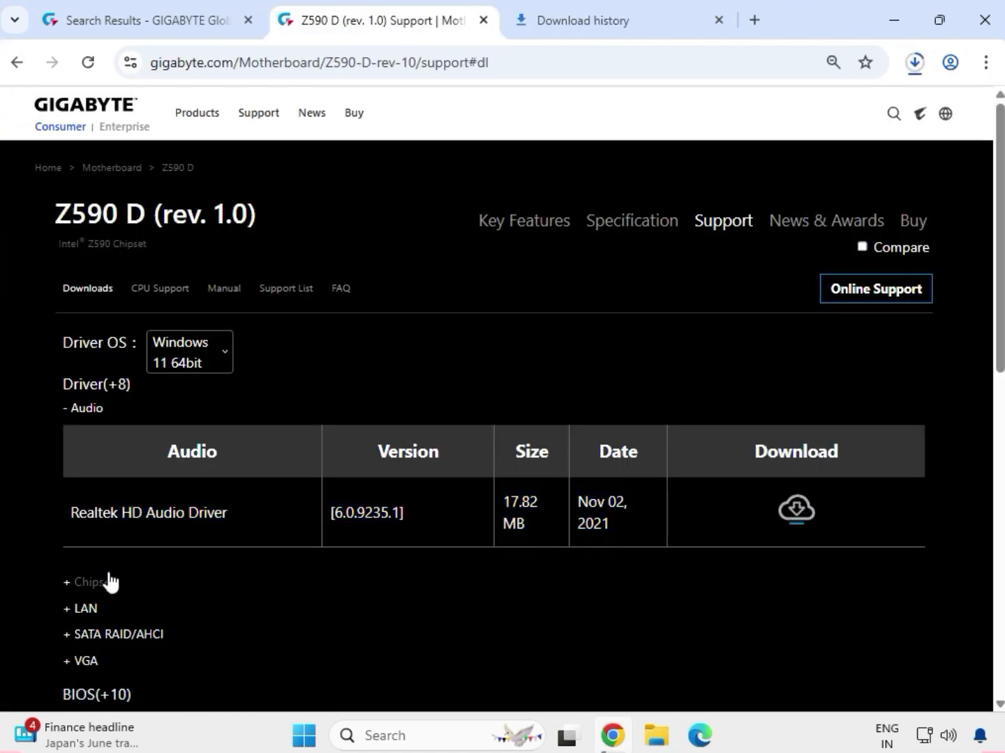
pyautogui.moveTo(73, 537); pyautogui.dragTo(212, 543)
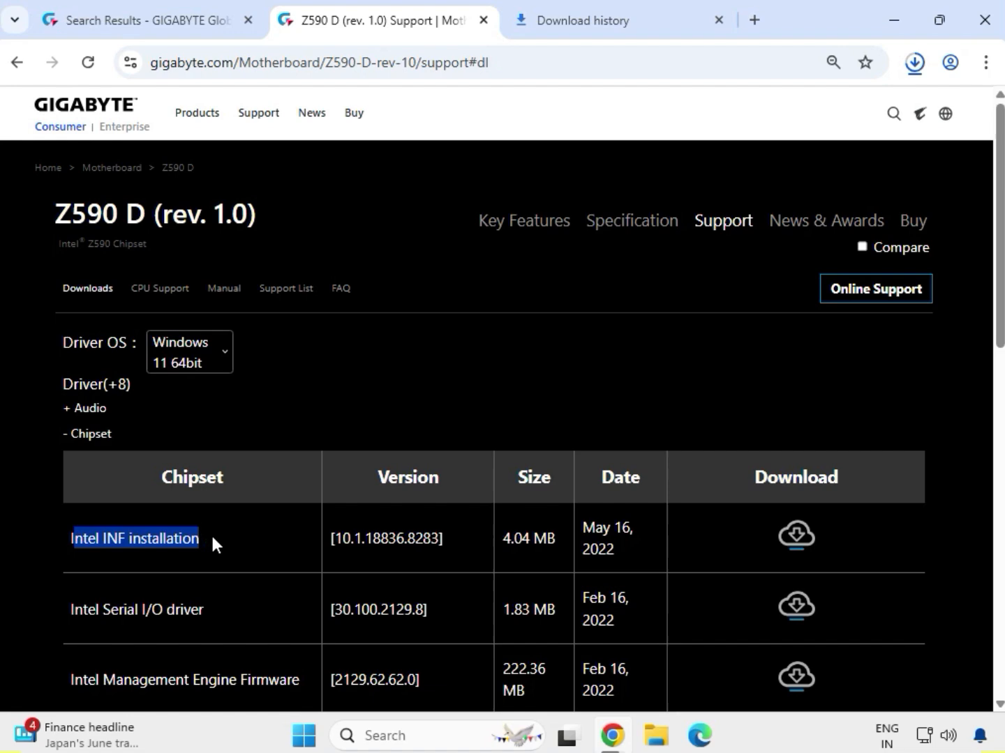
pyautogui.click(796, 536)
pyautogui.moveTo(100, 610); pyautogui.dragTo(210, 613)
pyautogui.click(795, 606)
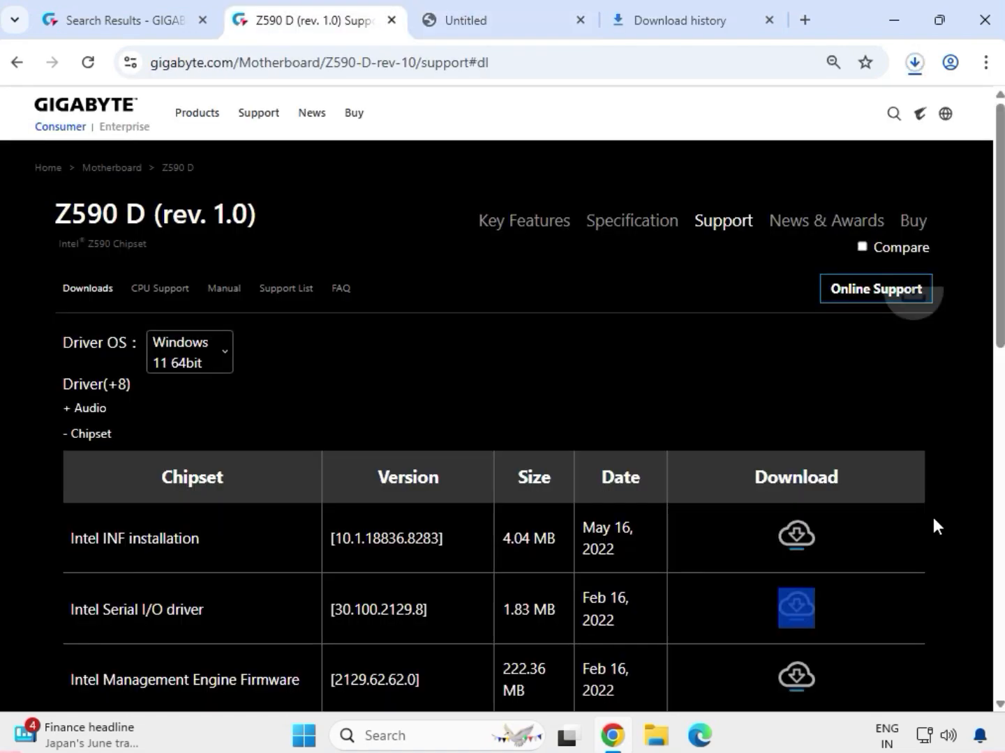
# Expand the LAN section and download the Realtek LAN Driver.
pyautogui.scroll(-5, 624, 555)
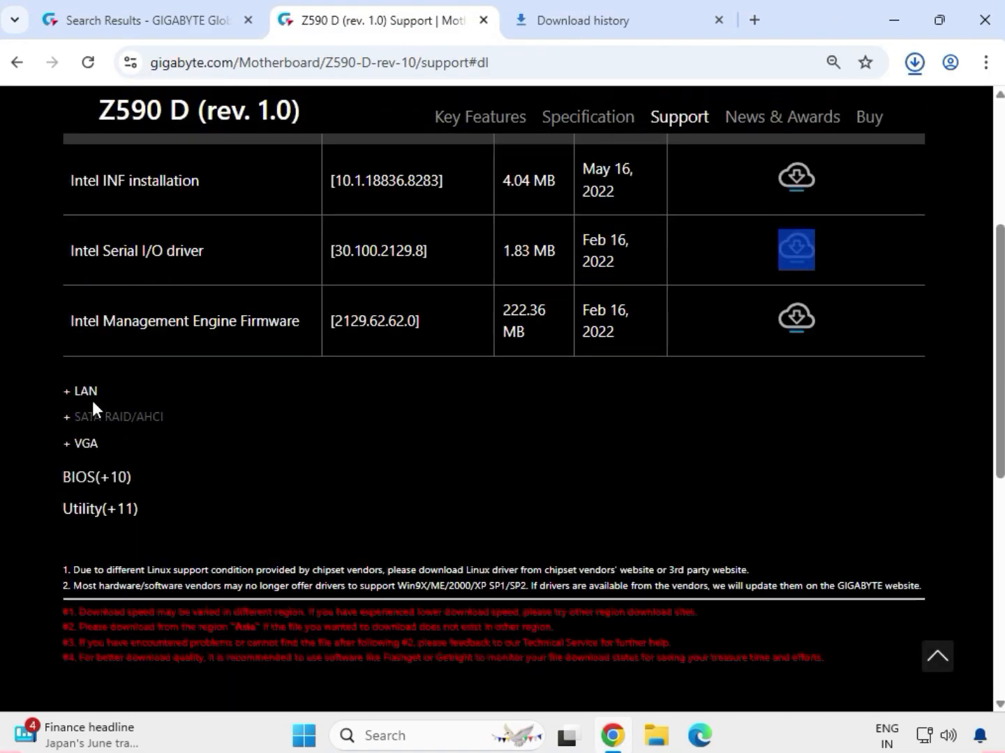
pyautogui.moveTo(98, 388); pyautogui.dragTo(808, 418)
pyautogui.click(78, 390)
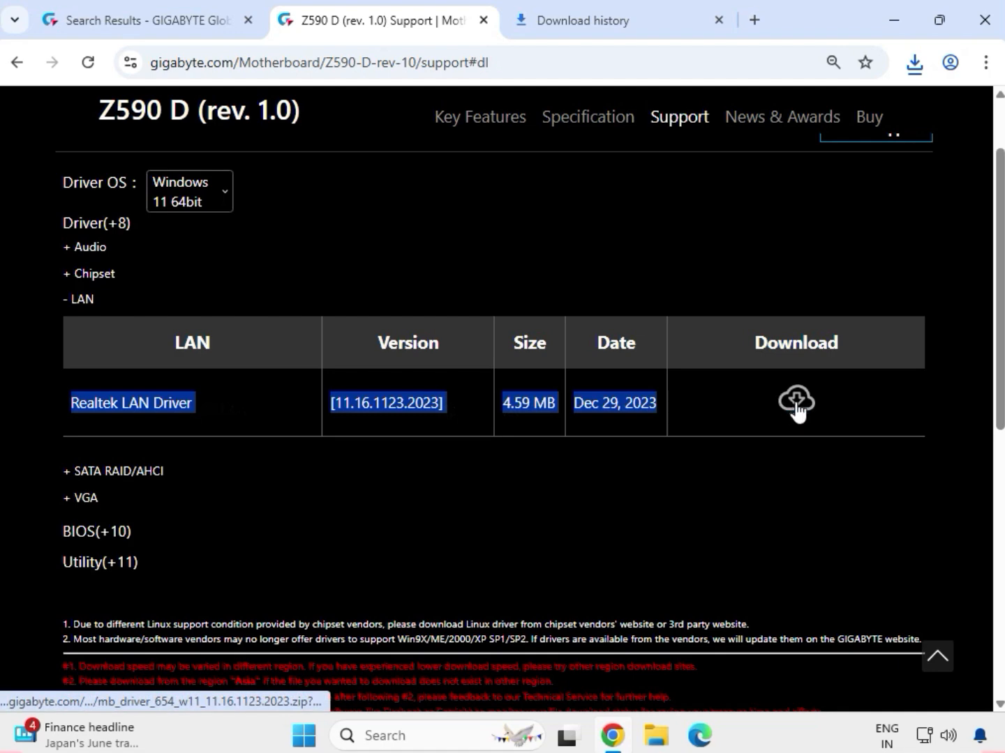
pyautogui.click(809, 410)
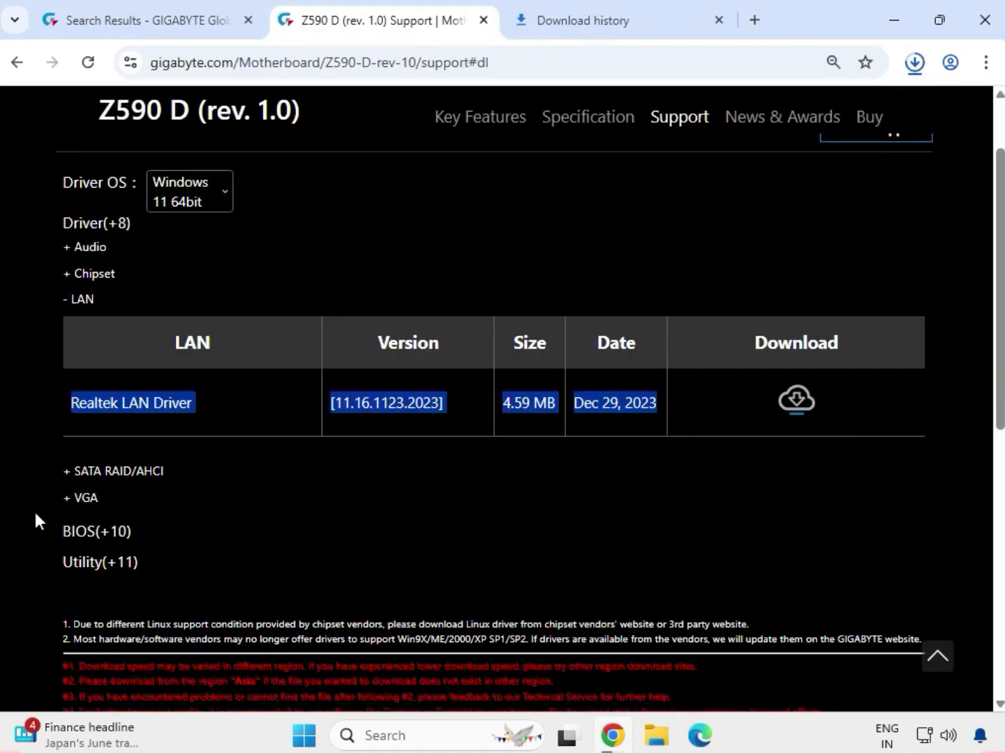
# Expand the VGA section and download the Intel Graphic Driver.
pyautogui.click(89, 502)
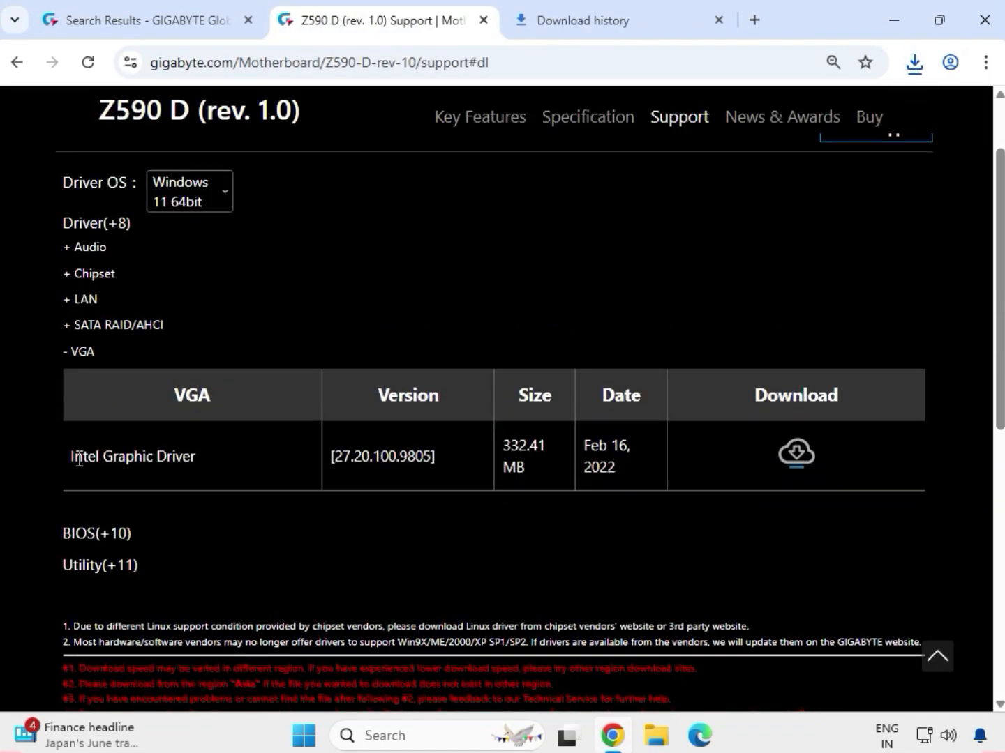
pyautogui.moveTo(74, 457); pyautogui.dragTo(166, 461)
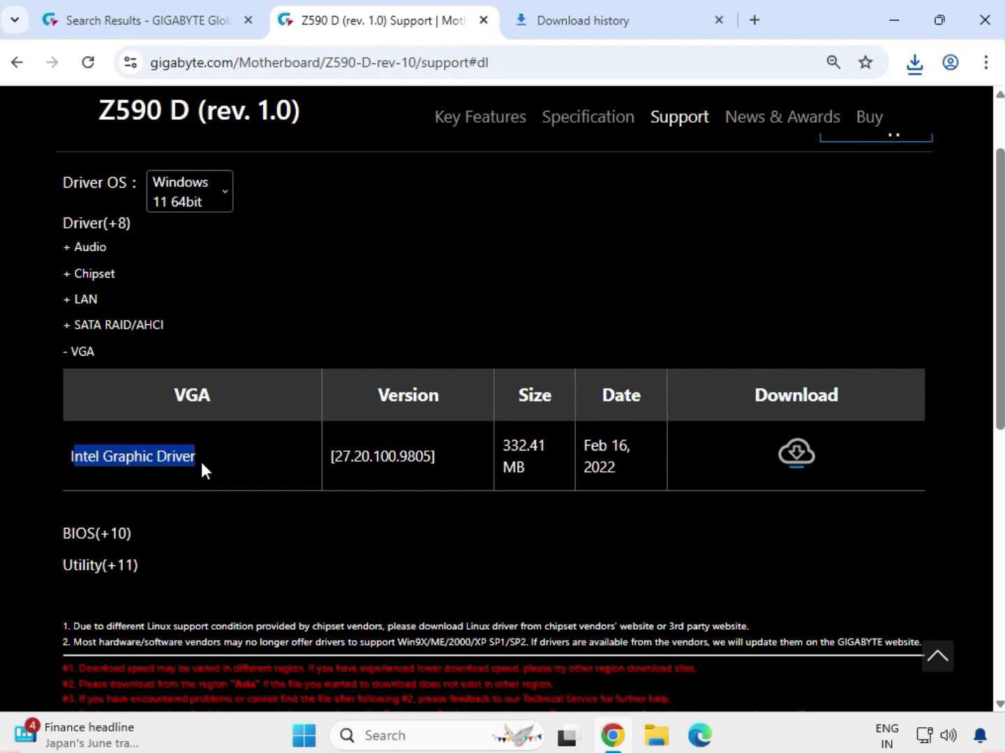
pyautogui.click(795, 455)
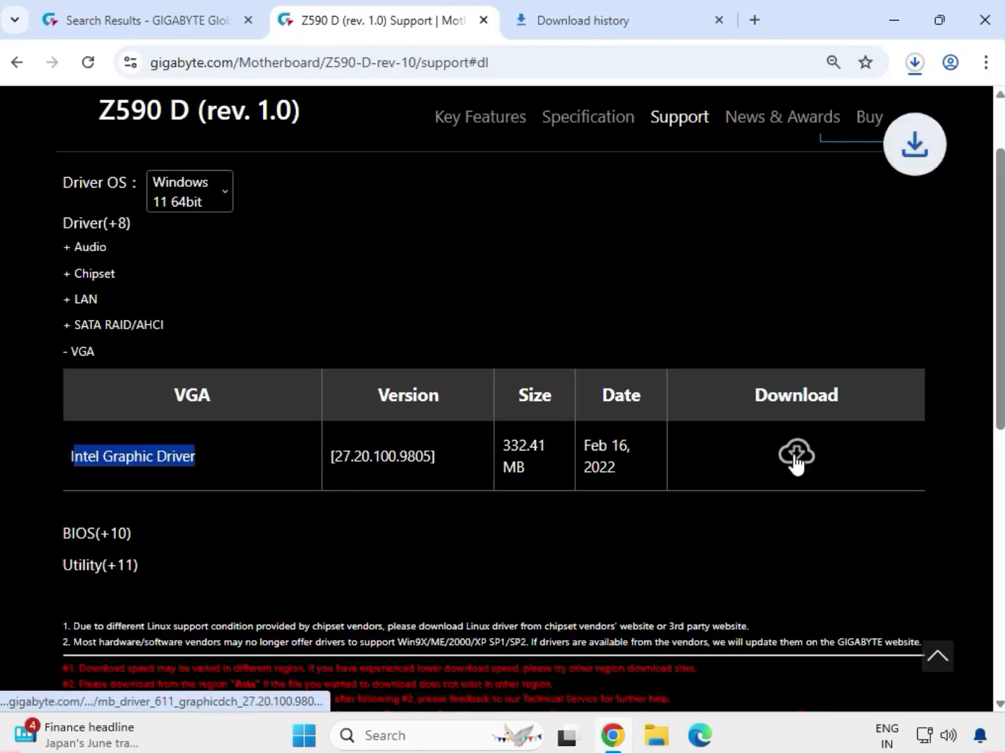
# Show the downloaded driver archives in the Downloads folder in File Explorer and select all of them.
pyautogui.click(914, 65)
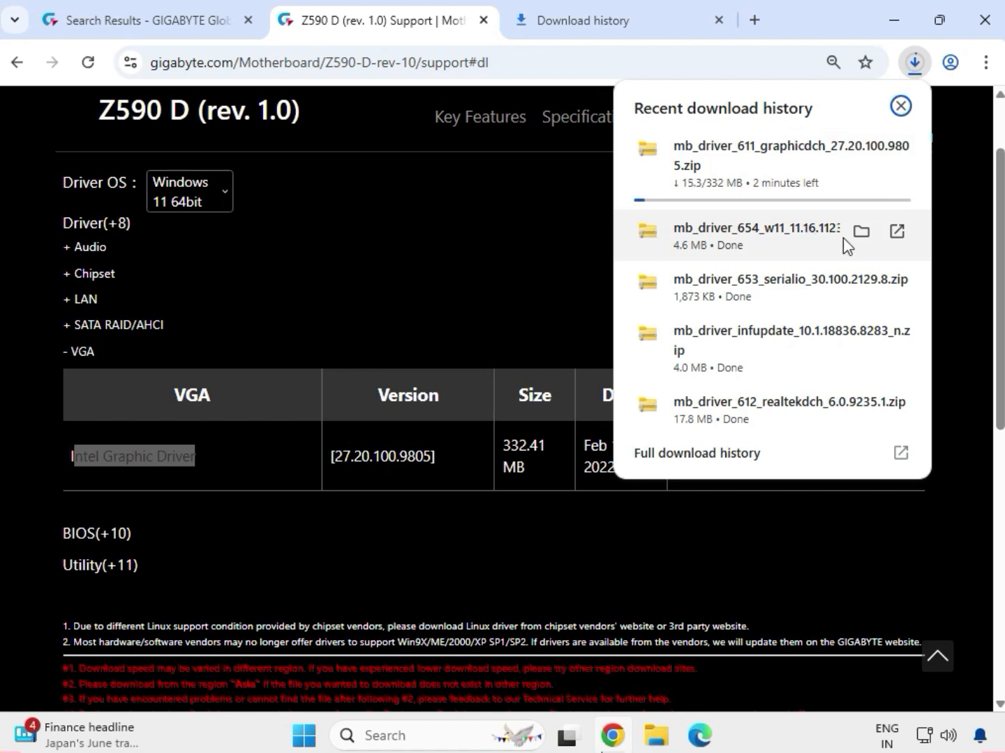
pyautogui.click(862, 234)
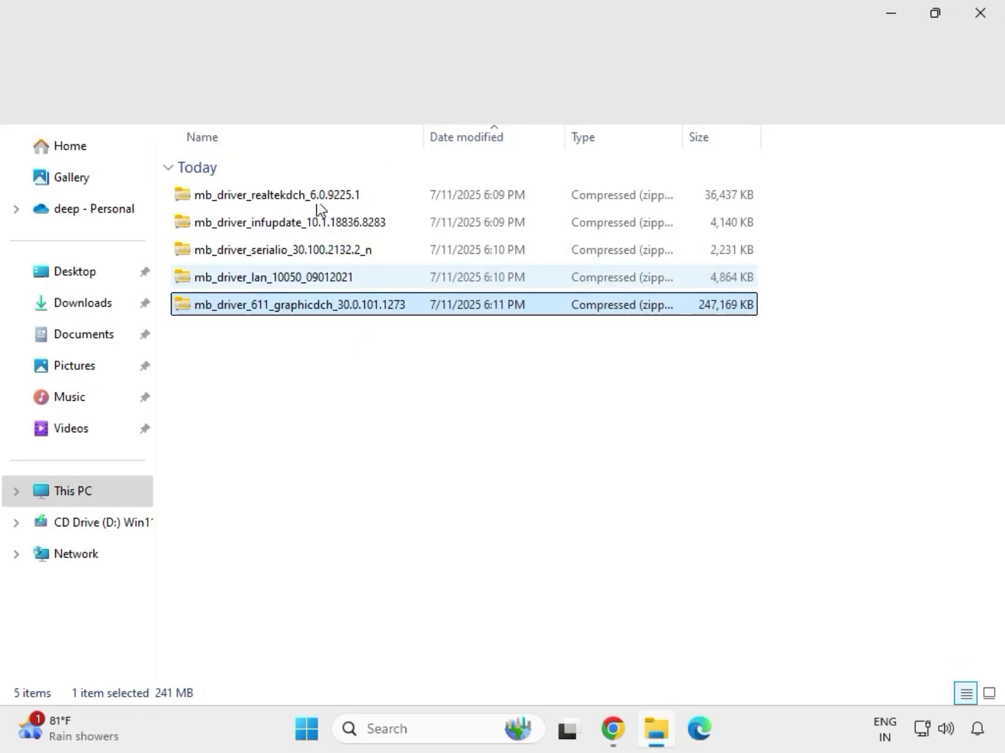
pyautogui.moveTo(359, 335); pyautogui.dragTo(310, 187)
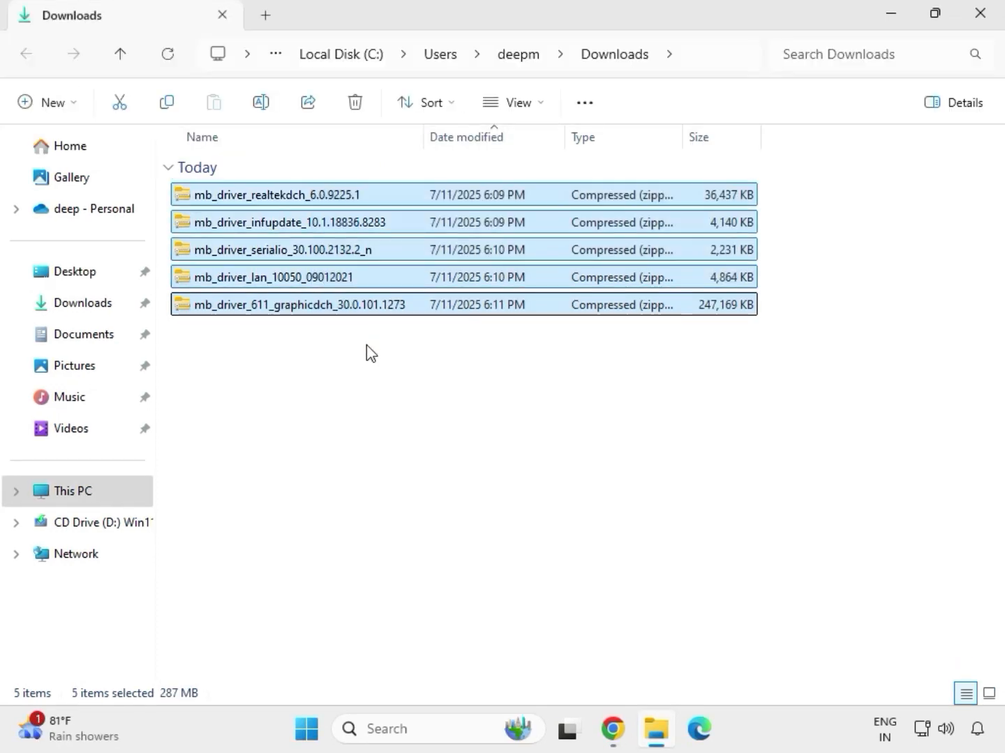
# Extract the mb_driver_611_graphicdch_30.0.101.1273 archive into its default folder in Downloads and close the window with the extracted files.
pyautogui.click(351, 312)
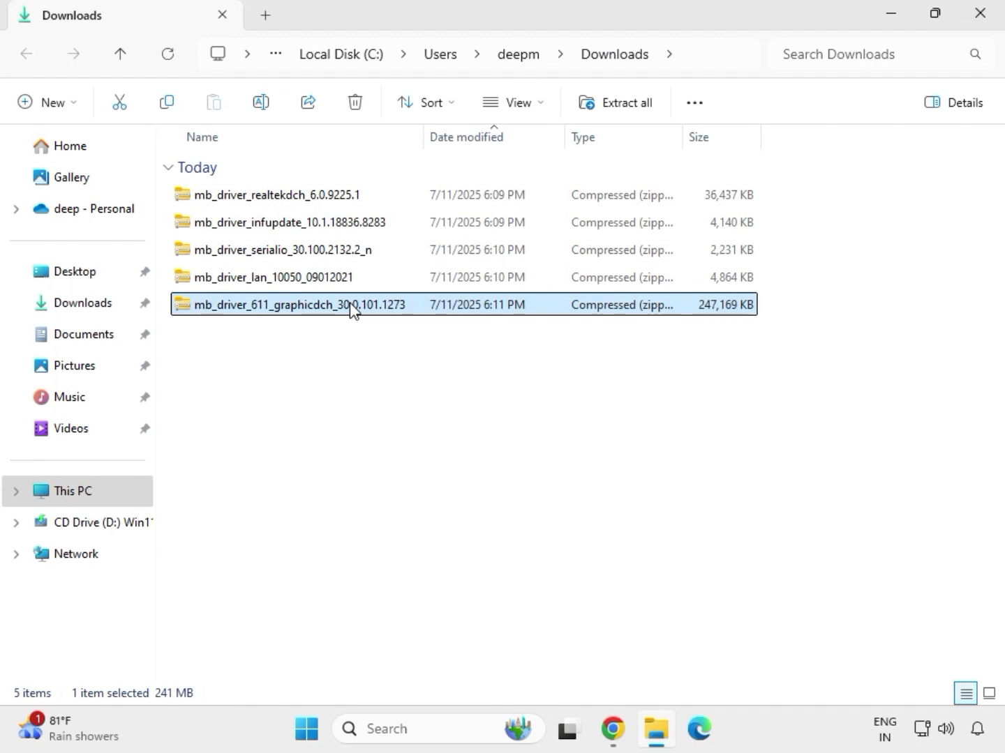
pyautogui.rightClick(351, 307)
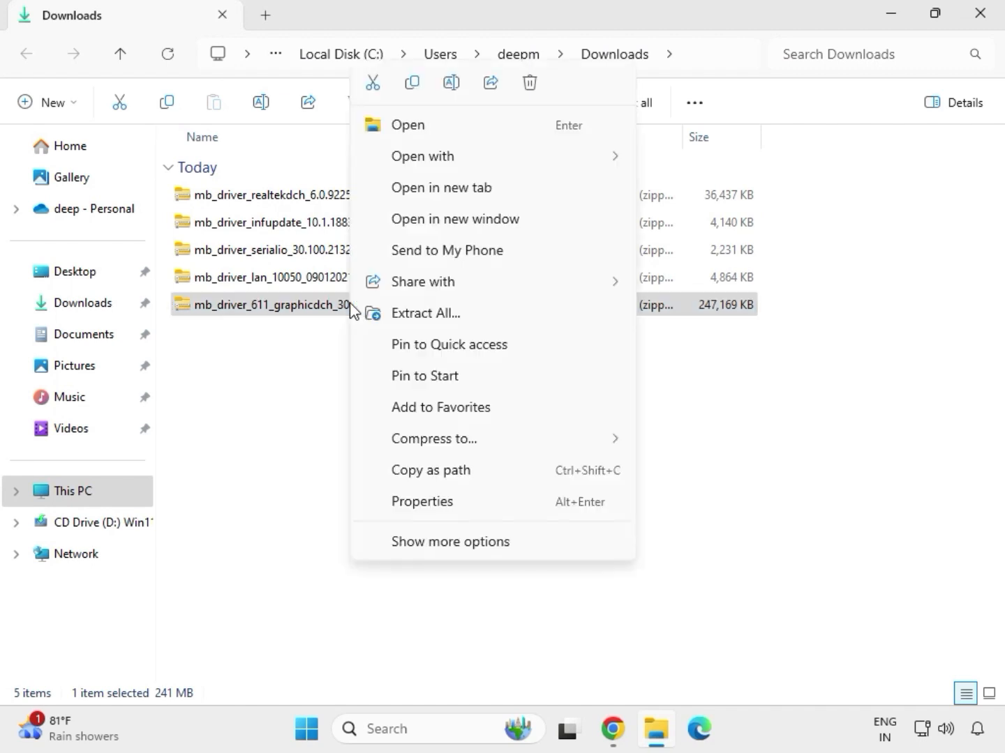
pyautogui.click(449, 547)
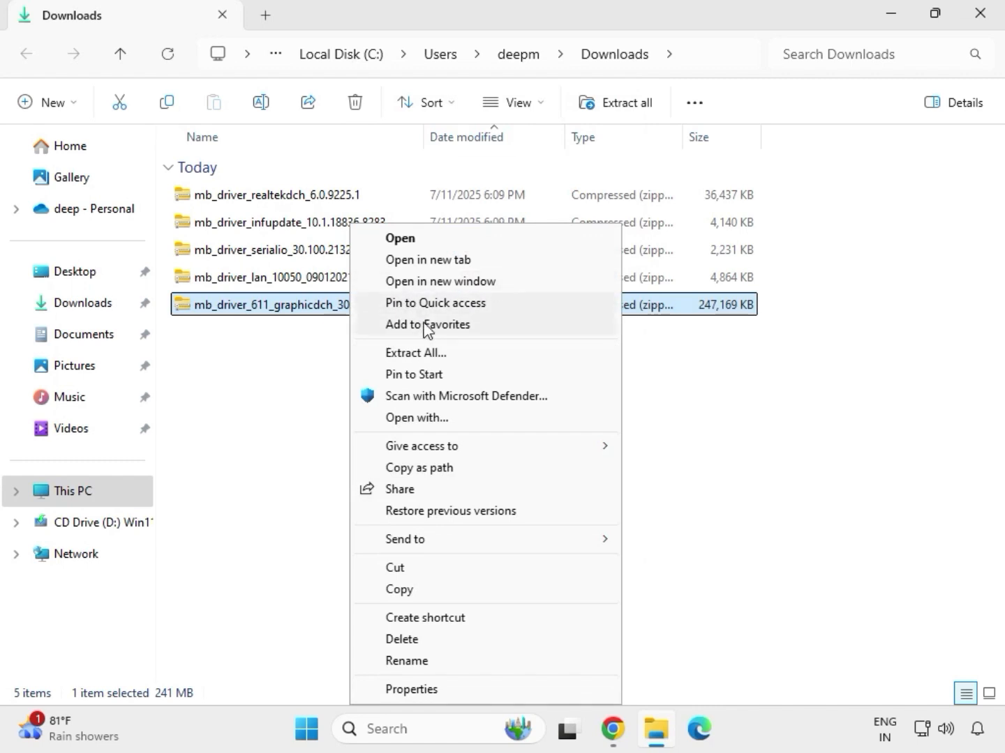
pyautogui.click(422, 355)
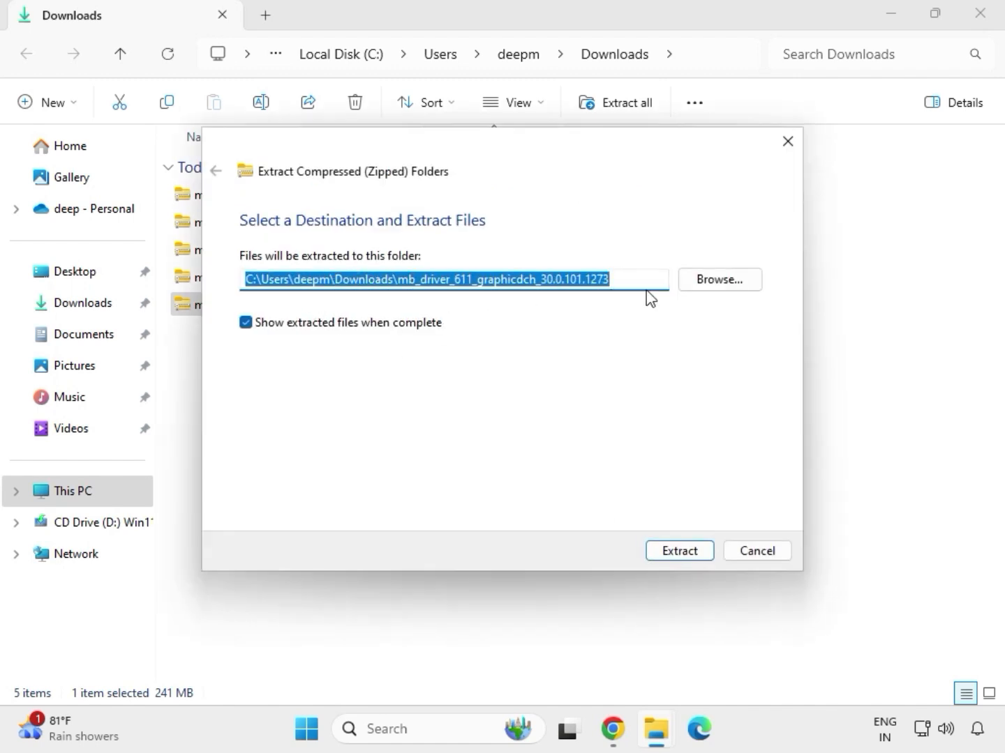
pyautogui.click(683, 556)
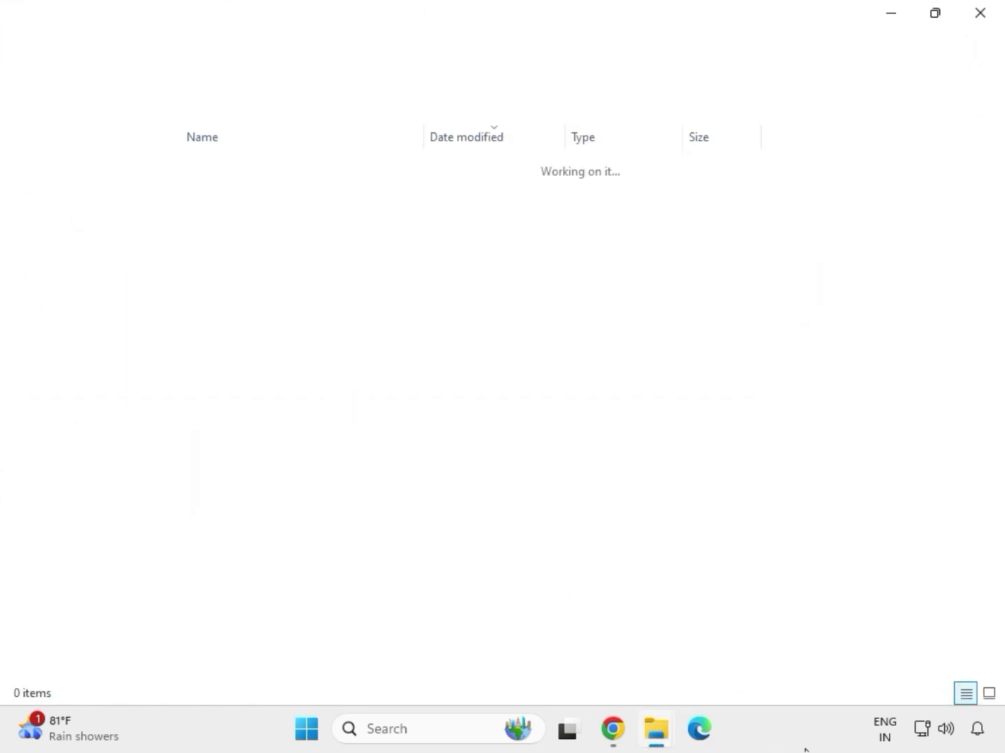
pyautogui.click(979, 22)
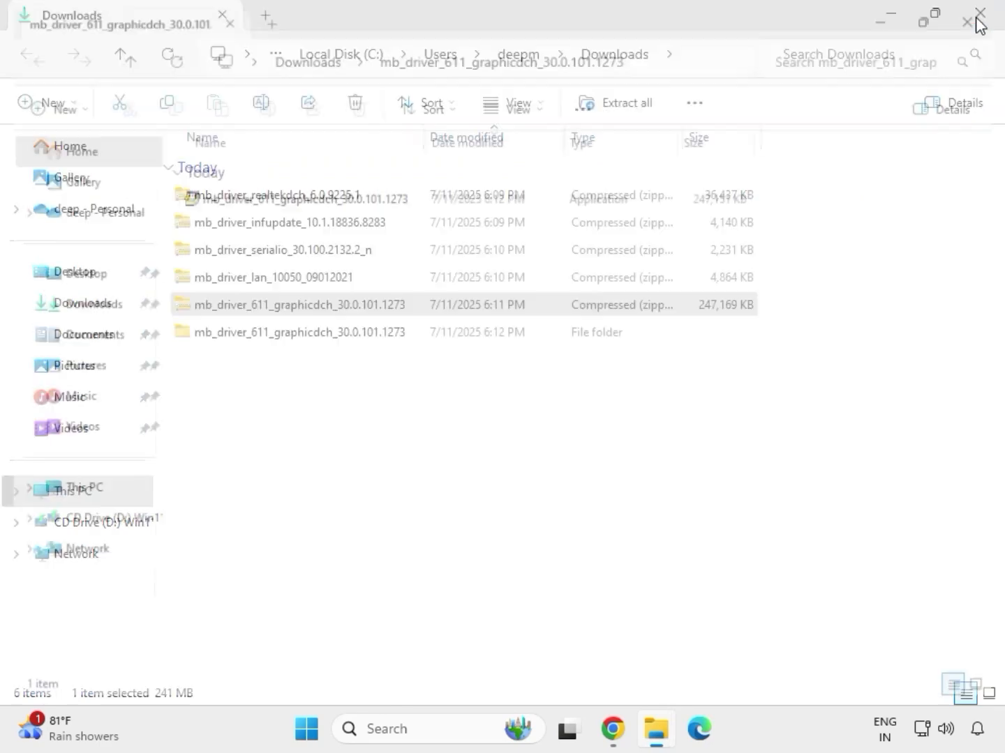
# Extract the mb_driver_lan_10050_09012021 archive into its default folder in Downloads and close the window with the extracted files.
pyautogui.click(253, 279)
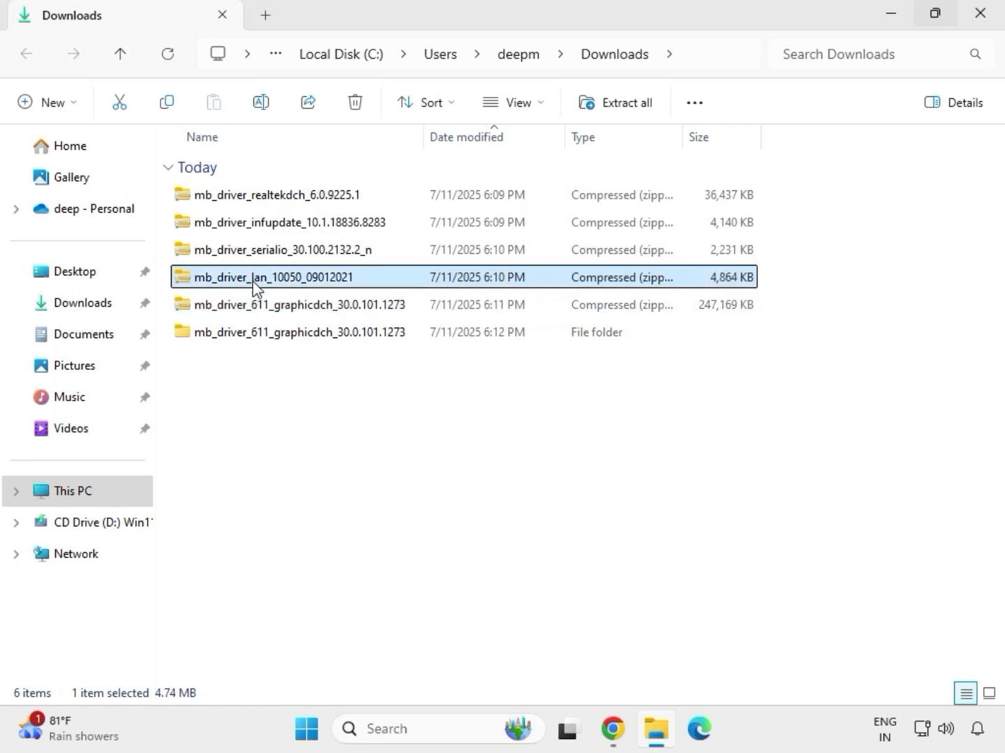
pyautogui.rightClick(253, 281)
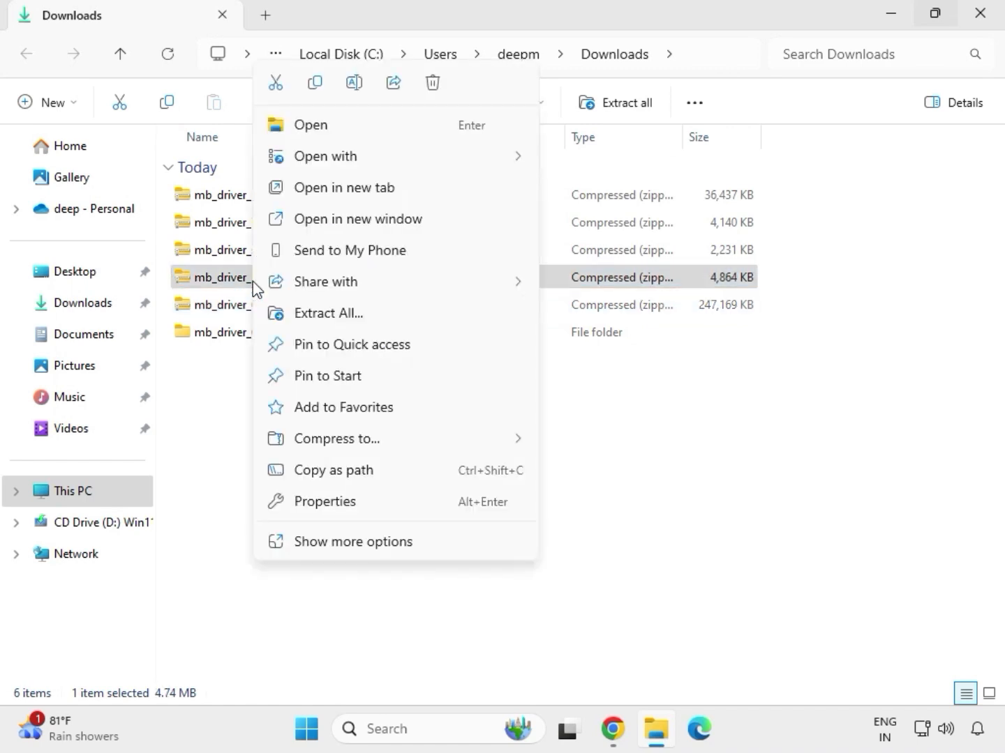
pyautogui.click(335, 542)
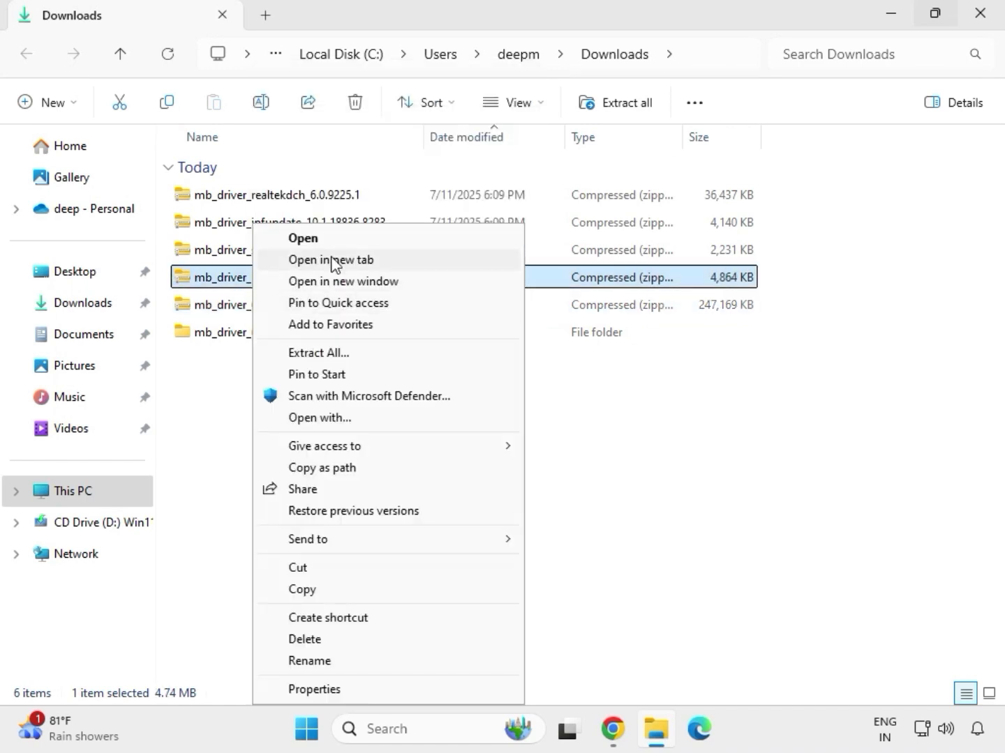
pyautogui.click(316, 355)
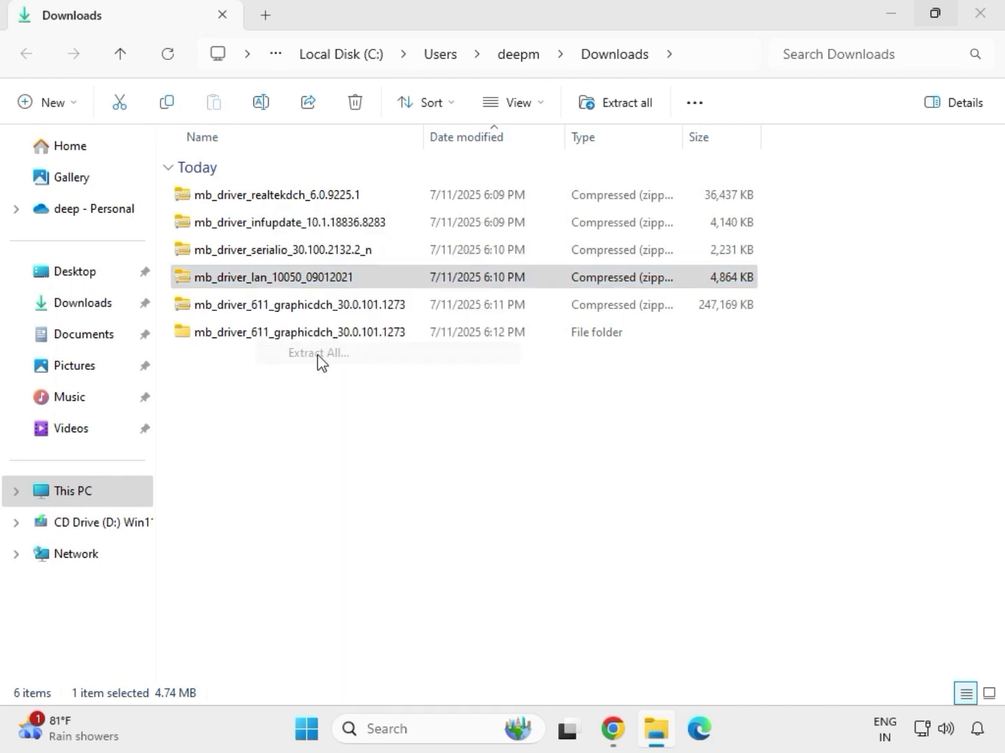
pyautogui.click(675, 557)
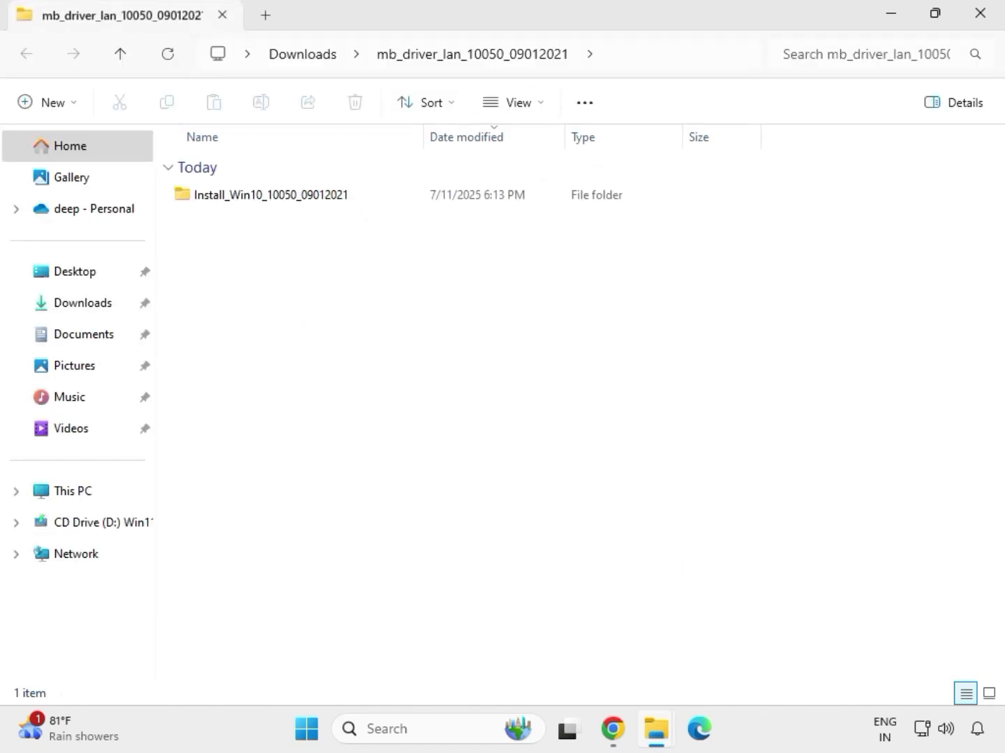
pyautogui.click(984, 22)
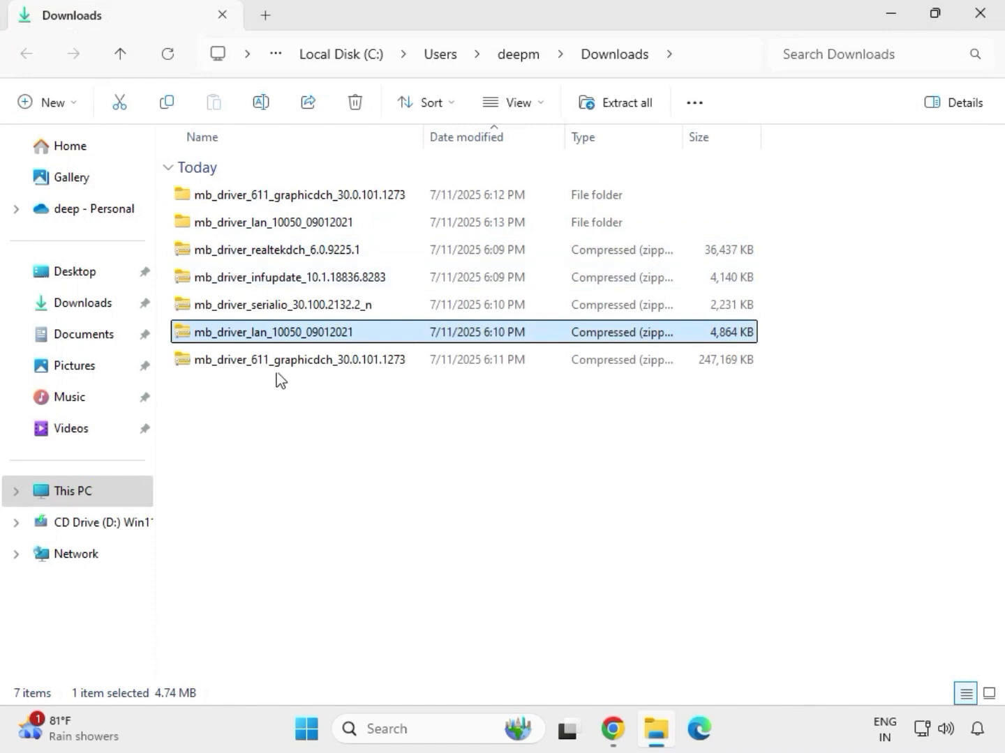
# Extract the mb_driver_serialio_30.100.2132.2_n archive into its default folder in Downloads and close the window with the extracted files.
pyautogui.click(250, 308)
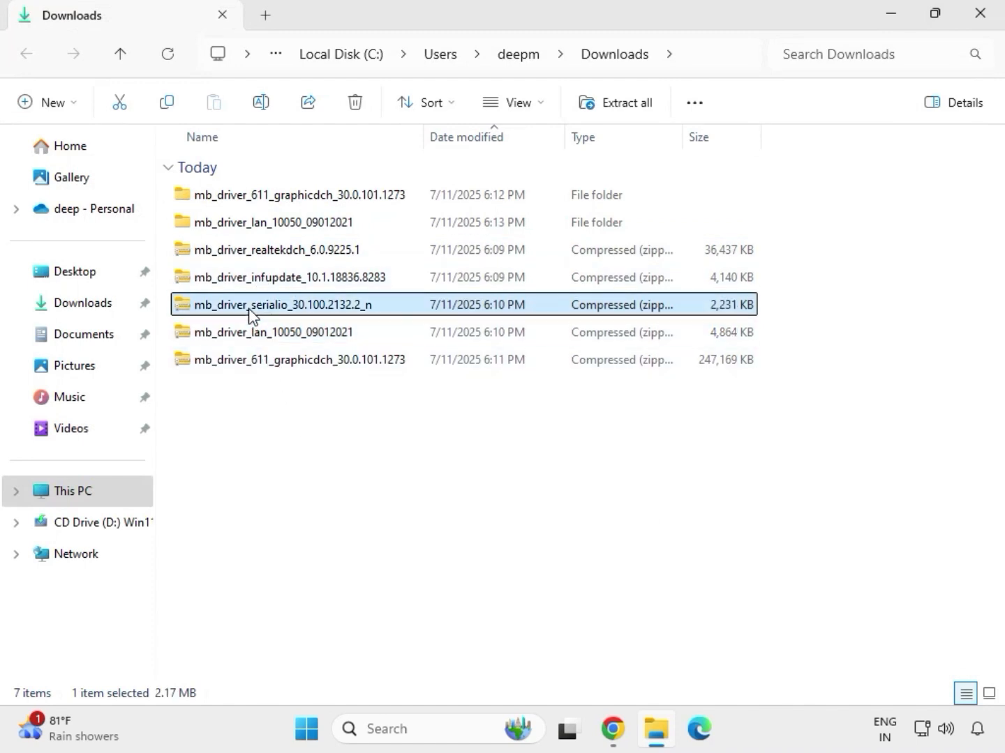
pyautogui.rightClick(251, 316)
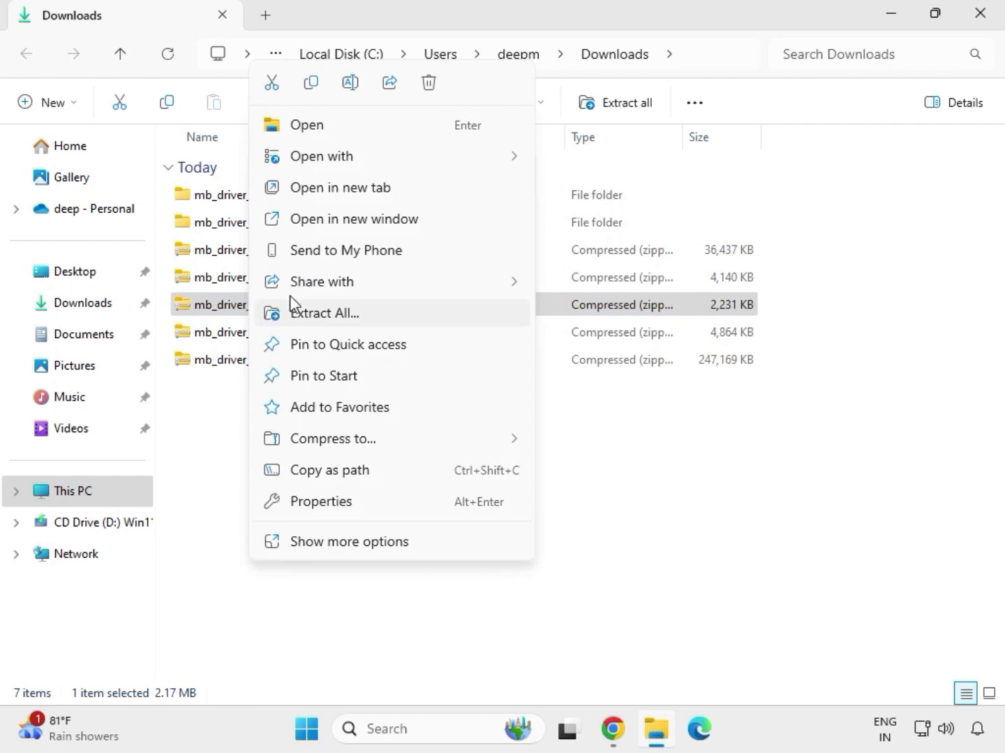
pyautogui.click(307, 313)
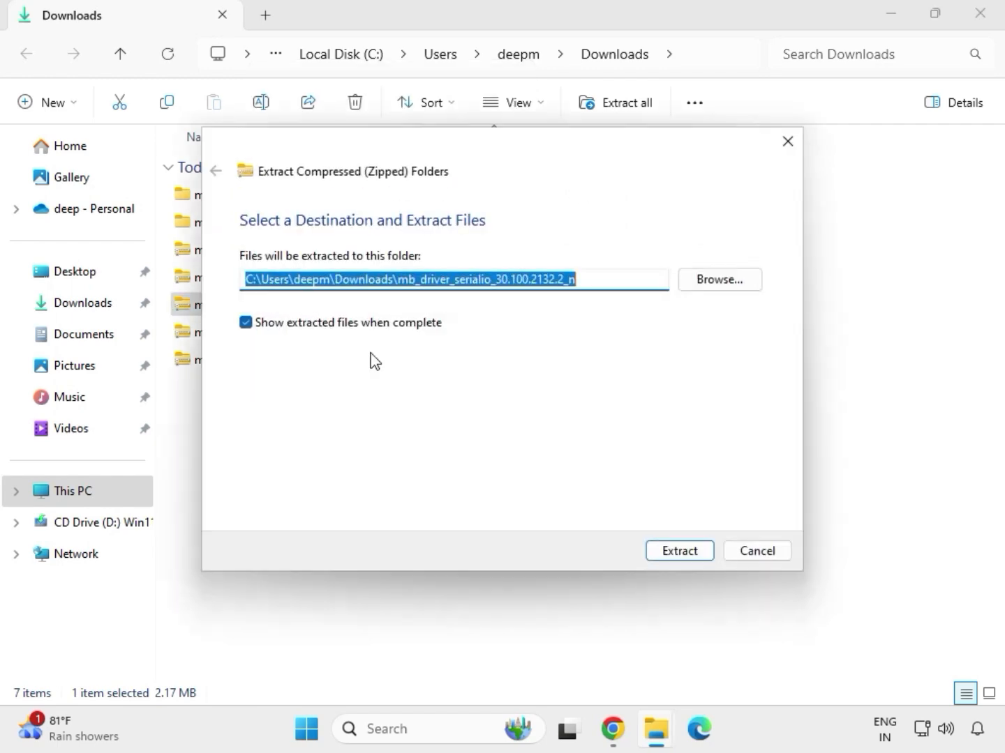
pyautogui.click(673, 551)
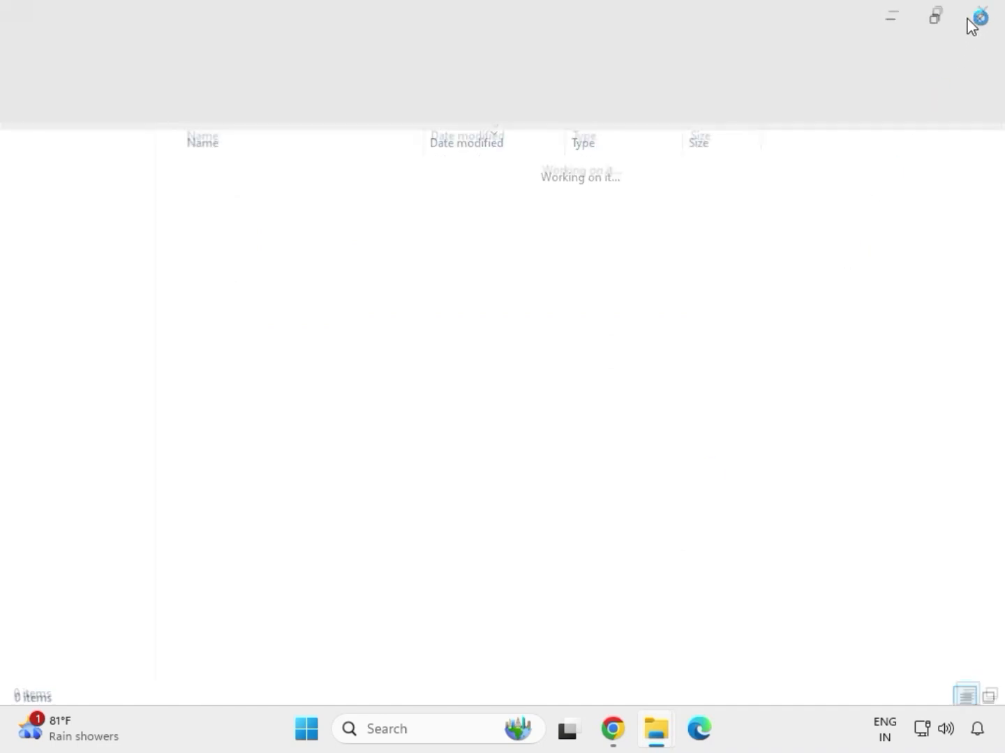
pyautogui.click(979, 17)
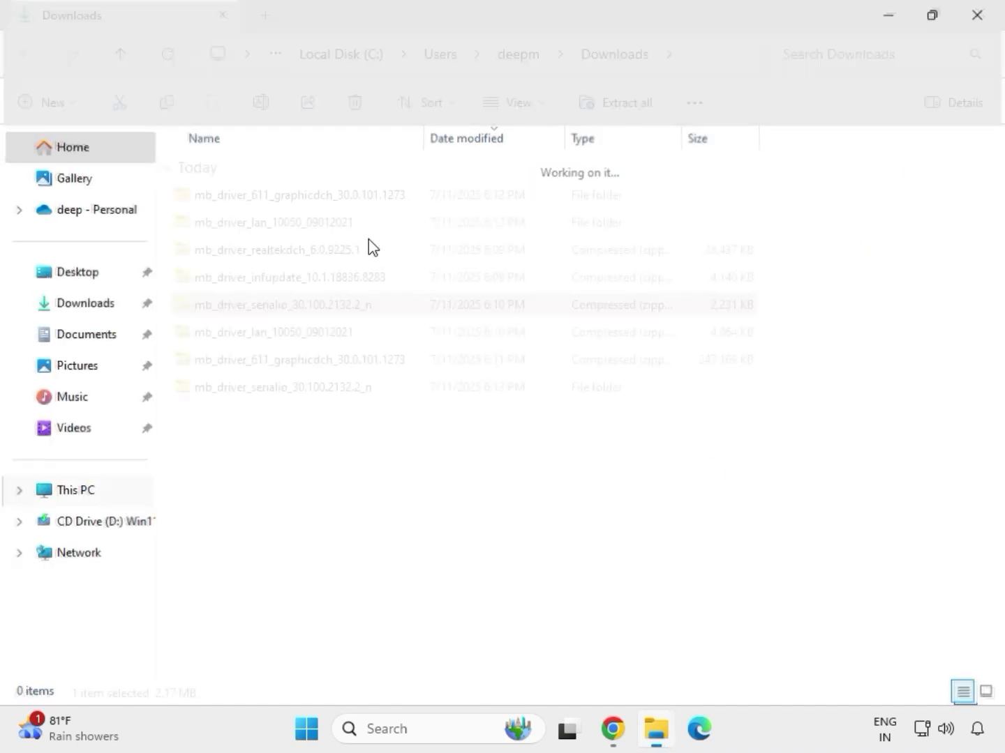
# Extract the mb_driver_infupdate_10.1.18836.8283 archive into its default folder in Downloads and close the window with the extracted files.
pyautogui.click(261, 280)
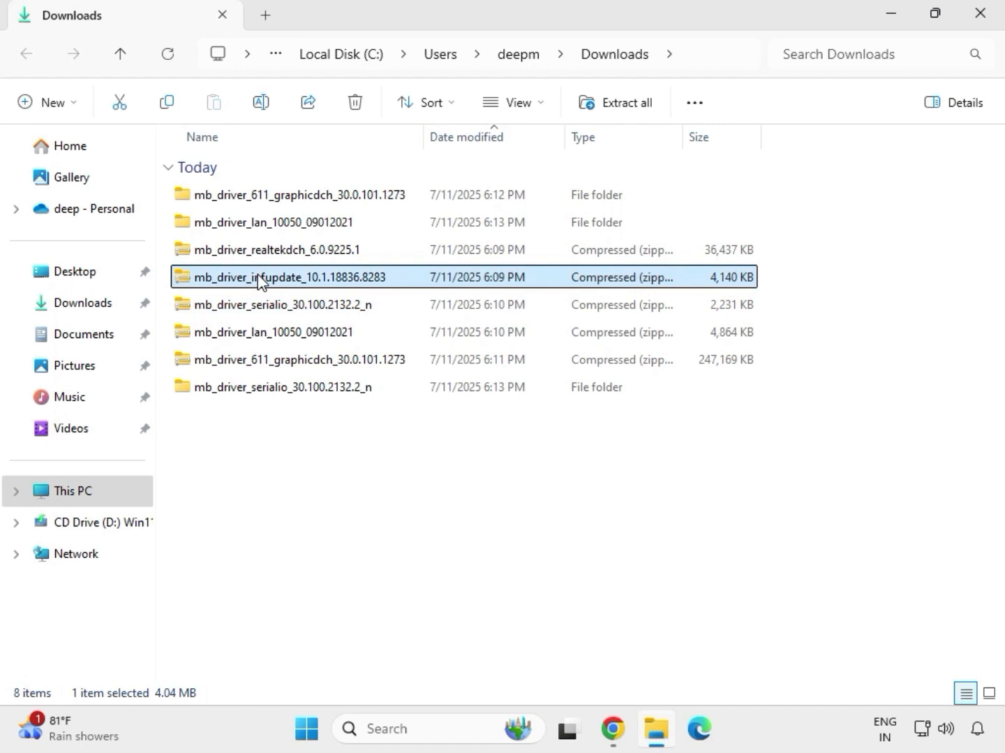
pyautogui.rightClick(259, 280)
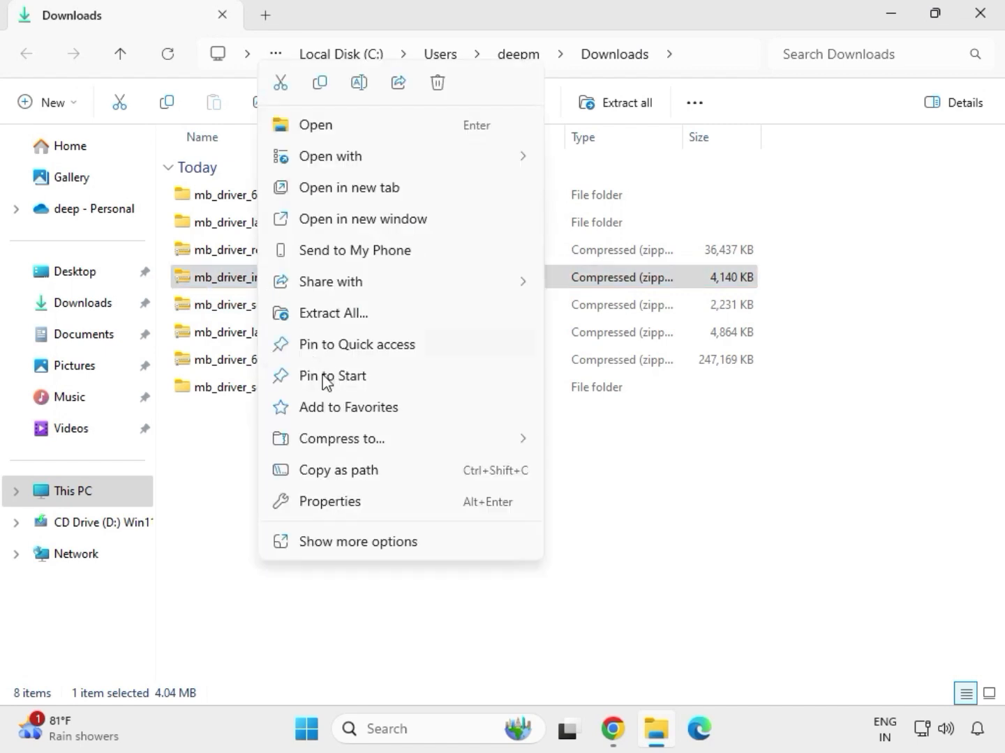
pyautogui.click(354, 316)
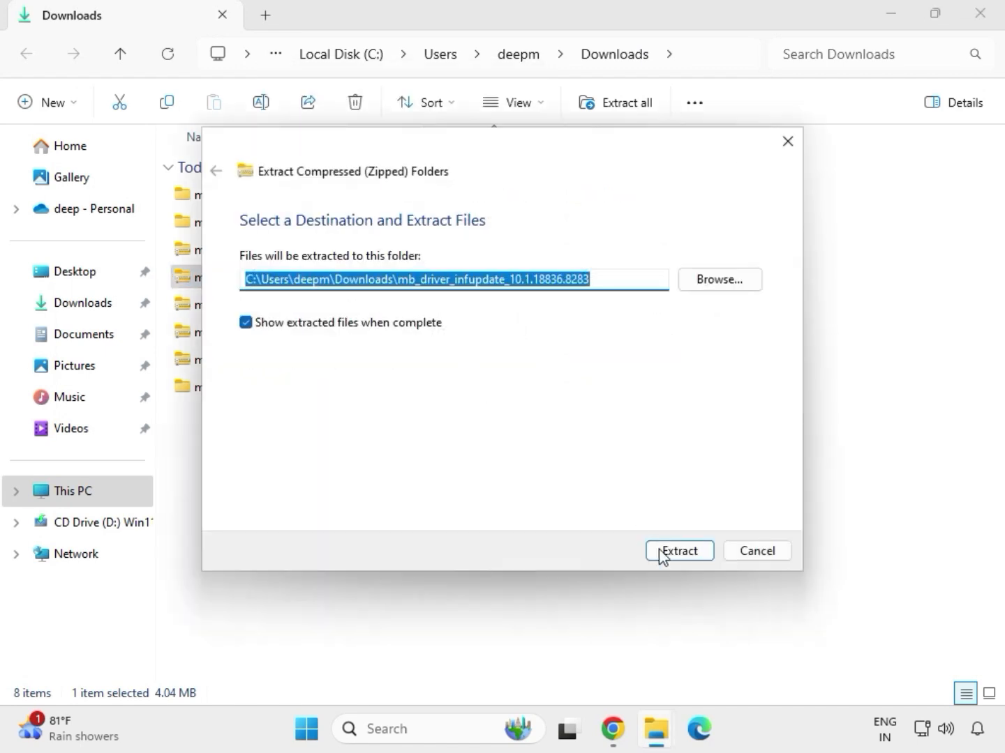
pyautogui.click(662, 552)
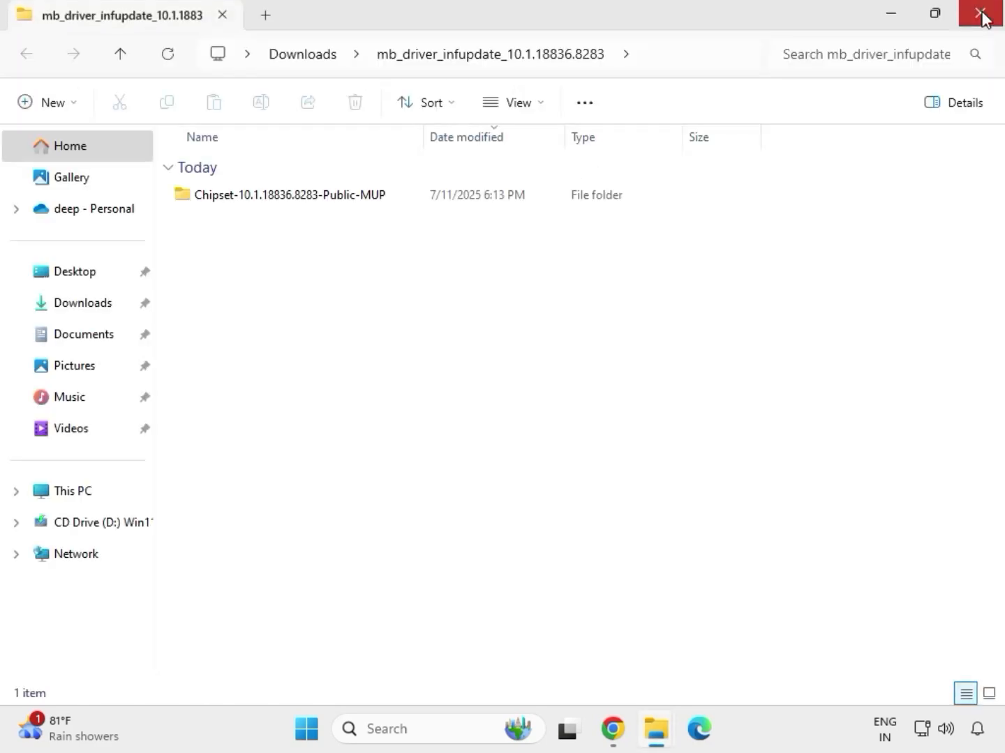
pyautogui.click(982, 15)
# Extract the mb_driver_realtekdch_6.0.9225.1 archive into its default folder in Downloads and close the window with the extracted files.
pyautogui.click(270, 251)
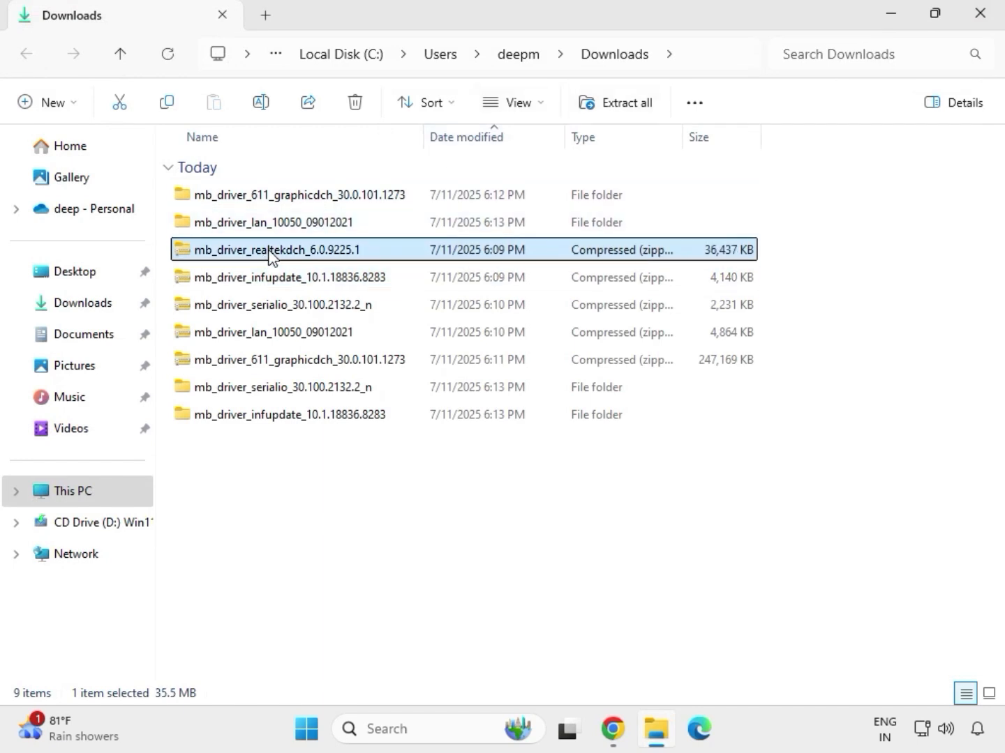
pyautogui.rightClick(270, 253)
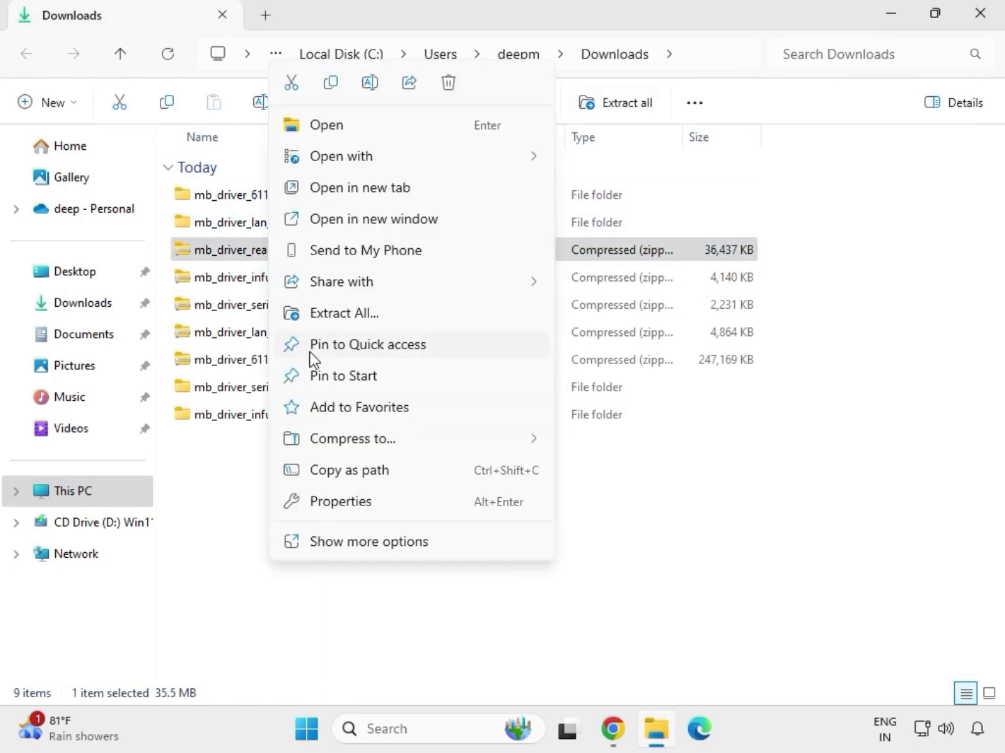
pyautogui.click(330, 313)
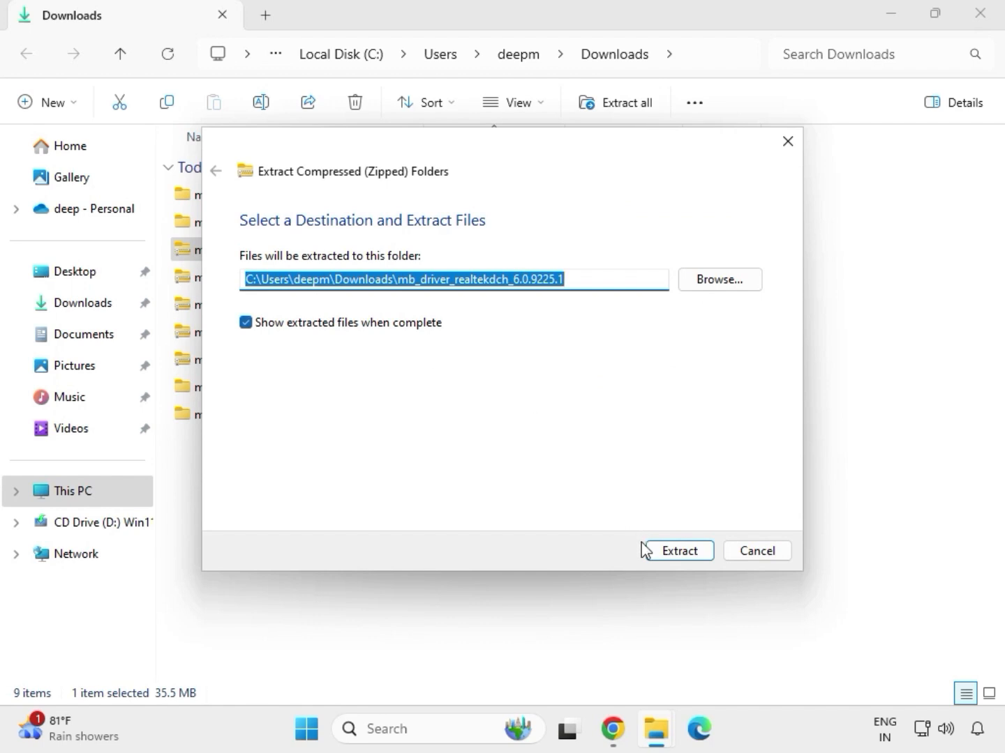
pyautogui.click(656, 550)
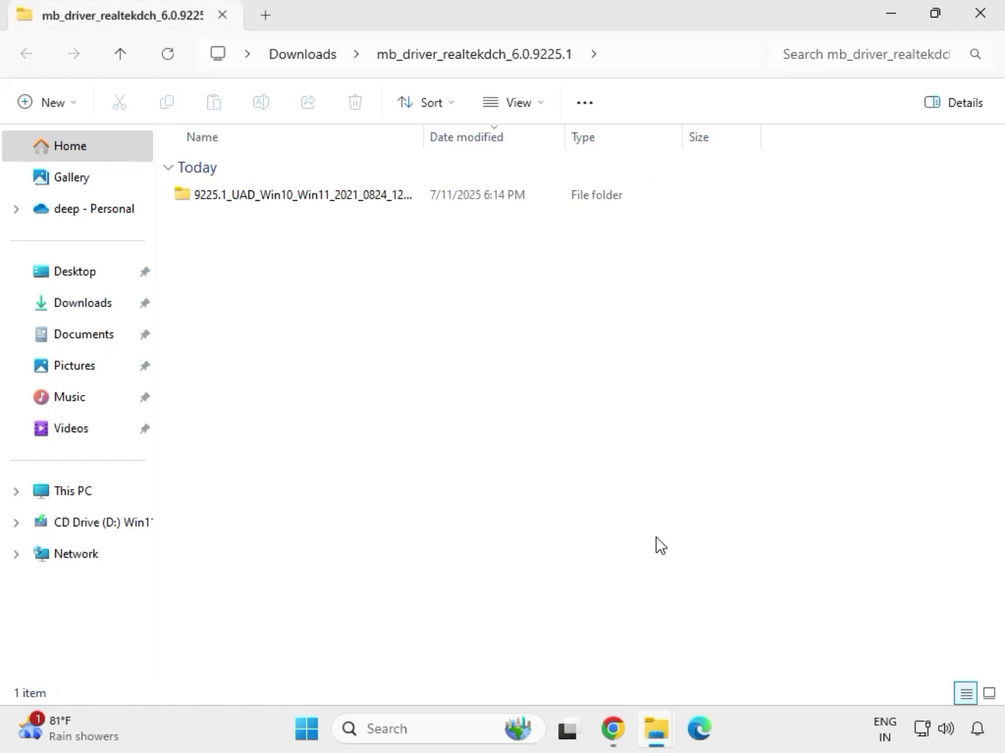
pyautogui.click(982, 27)
# Refresh the Downloads folder listing and select the extracted driver folders.
pyautogui.click(473, 558)
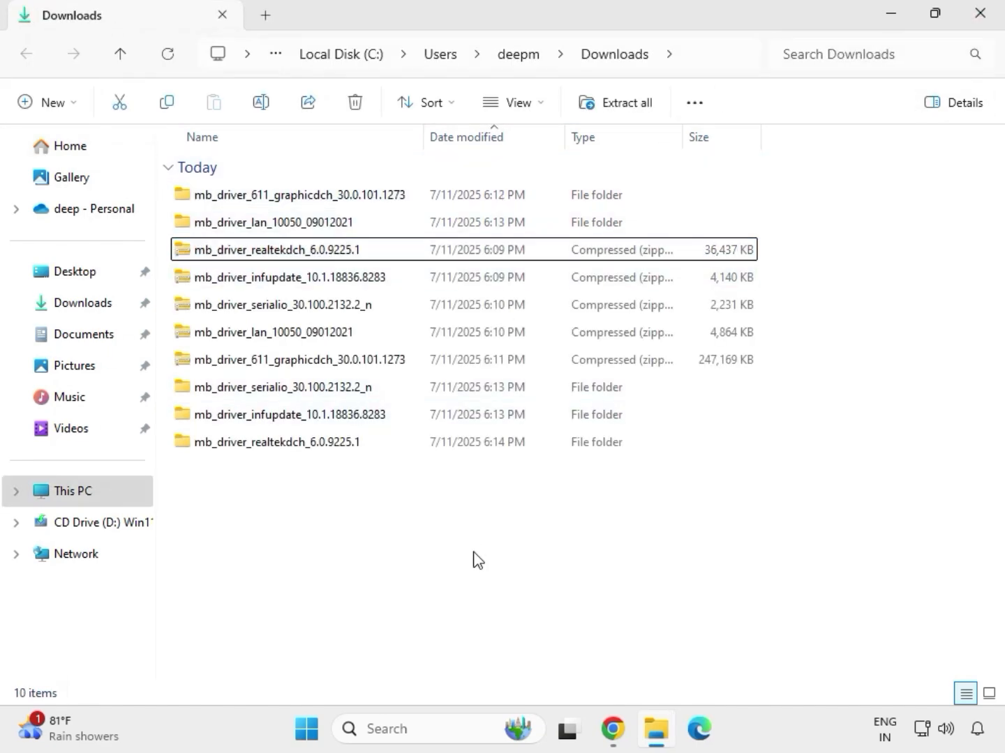
pyautogui.rightClick(448, 520)
pyautogui.rightClick(422, 516)
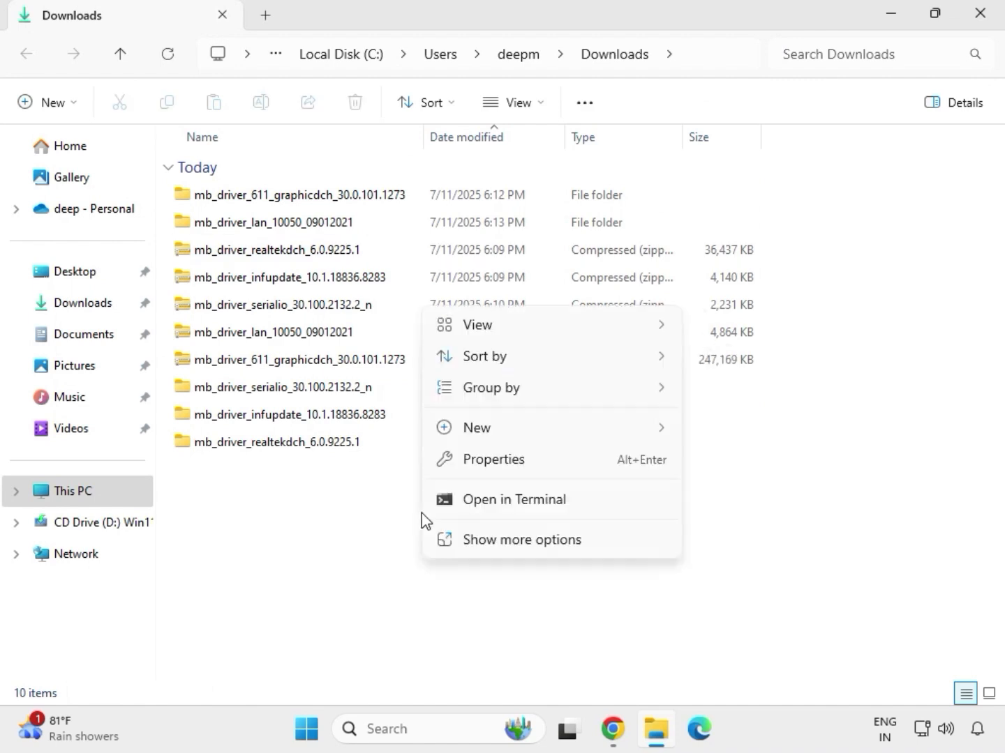
pyautogui.moveTo(477, 436)
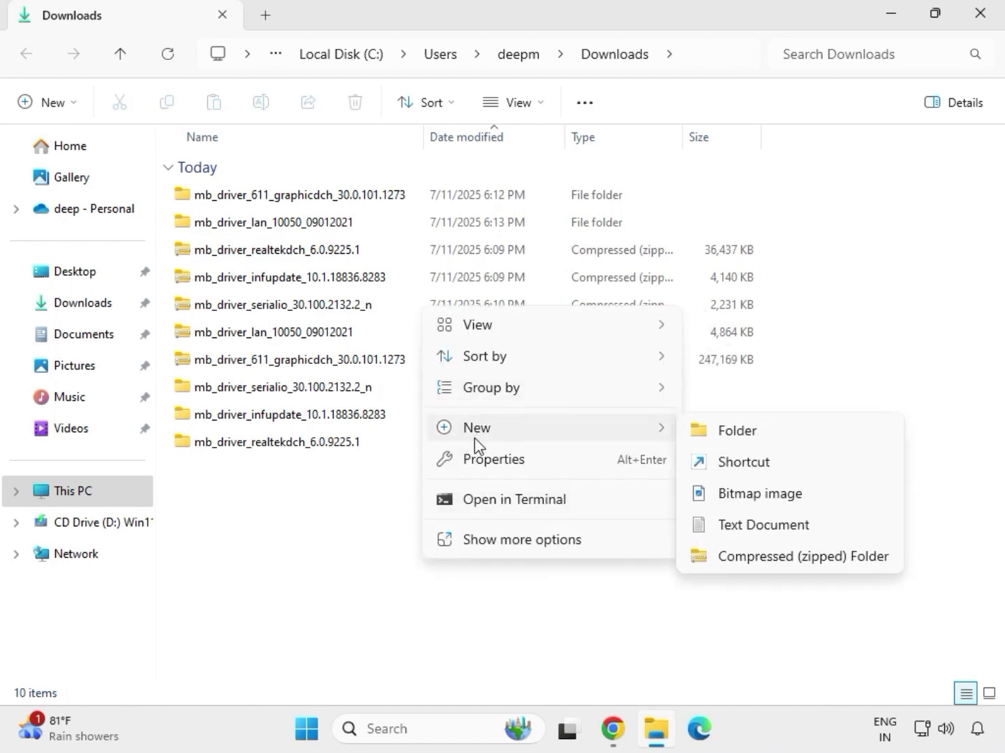
pyautogui.click(401, 499)
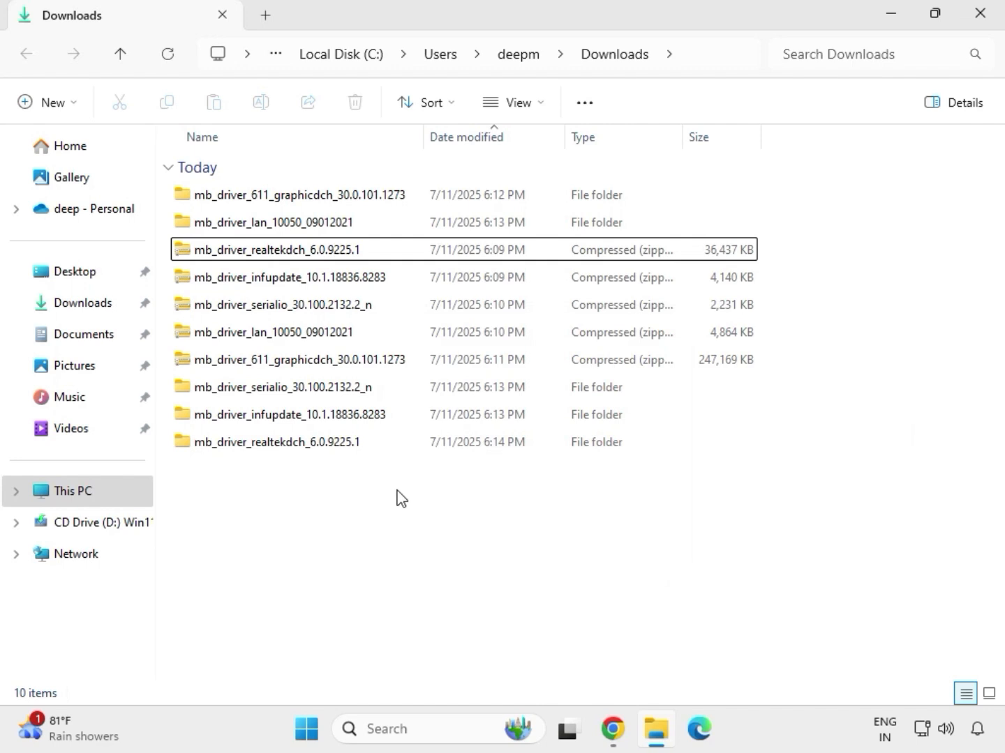
pyautogui.rightClick(402, 498)
pyautogui.click(455, 506)
pyautogui.click(461, 312)
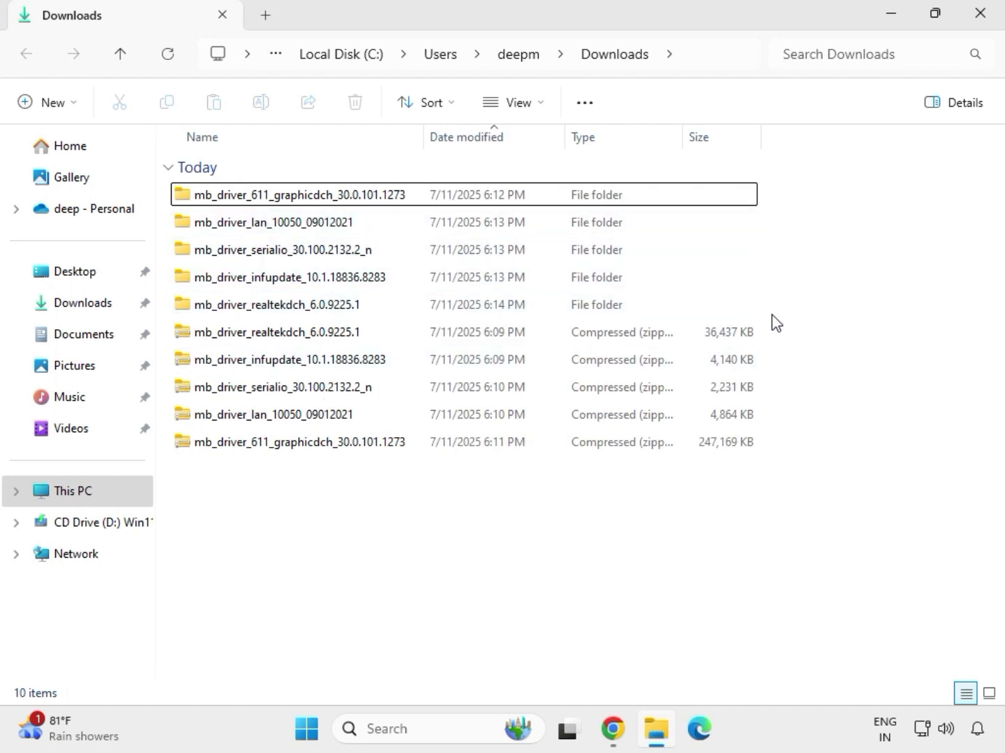
pyautogui.moveTo(771, 314); pyautogui.dragTo(502, 215)
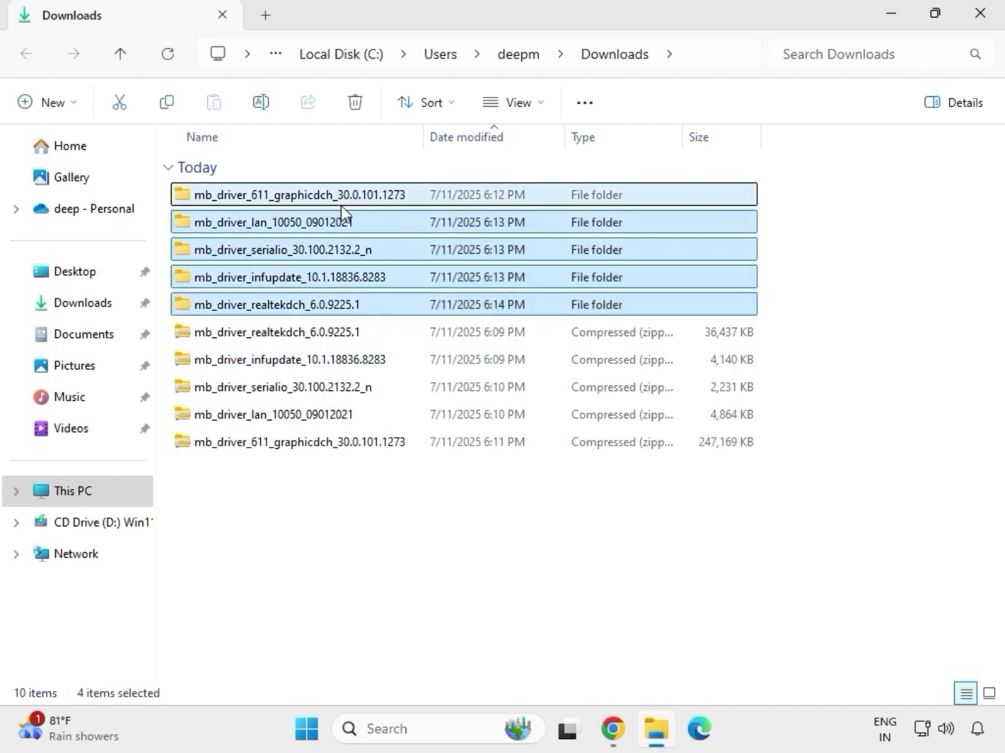
# Run the installer application from the extracted mb_driver_611_graphicdch_30.0.101.1273 folder, allow it to make changes to the device, and close the folder window.
pyautogui.click(294, 200)
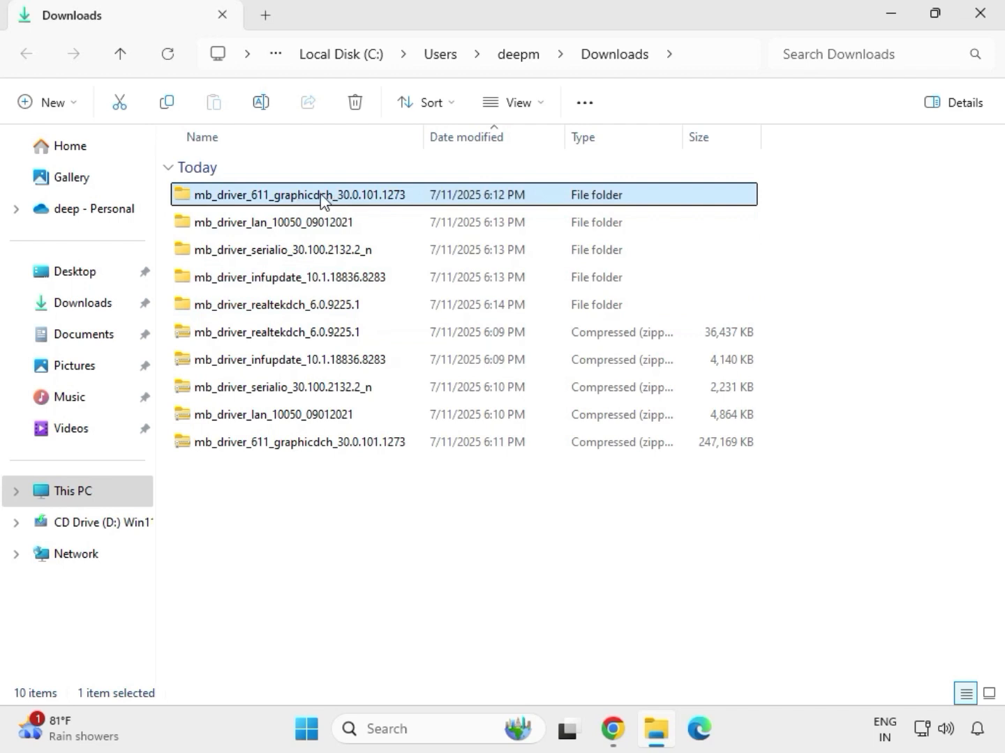
pyautogui.doubleClick(321, 201)
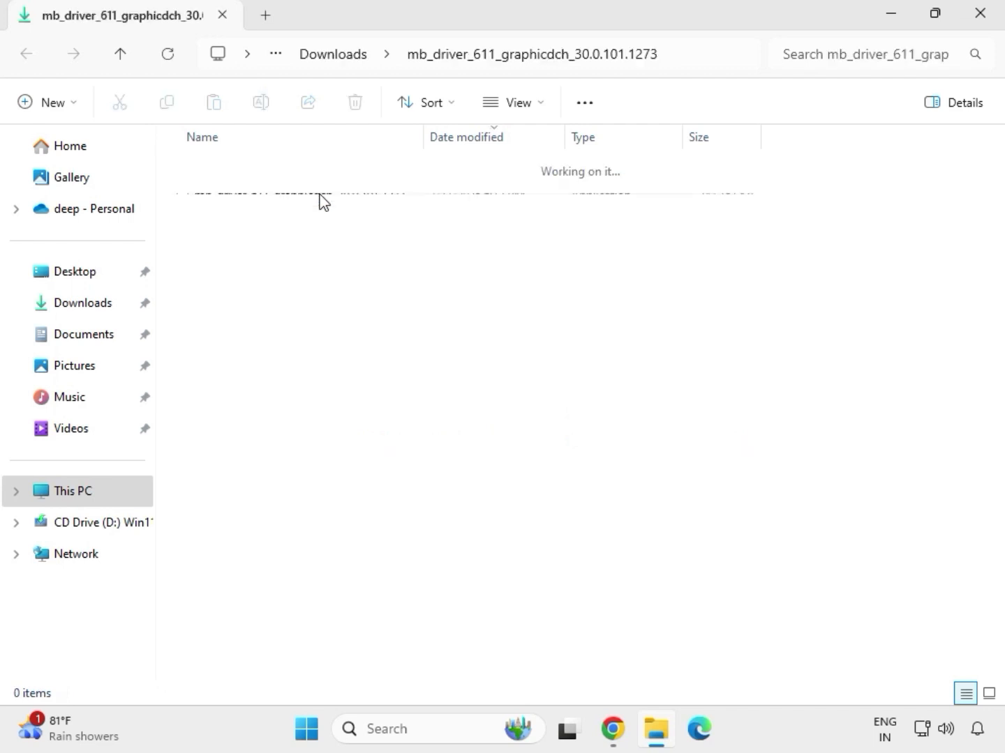
pyautogui.rightClick(279, 202)
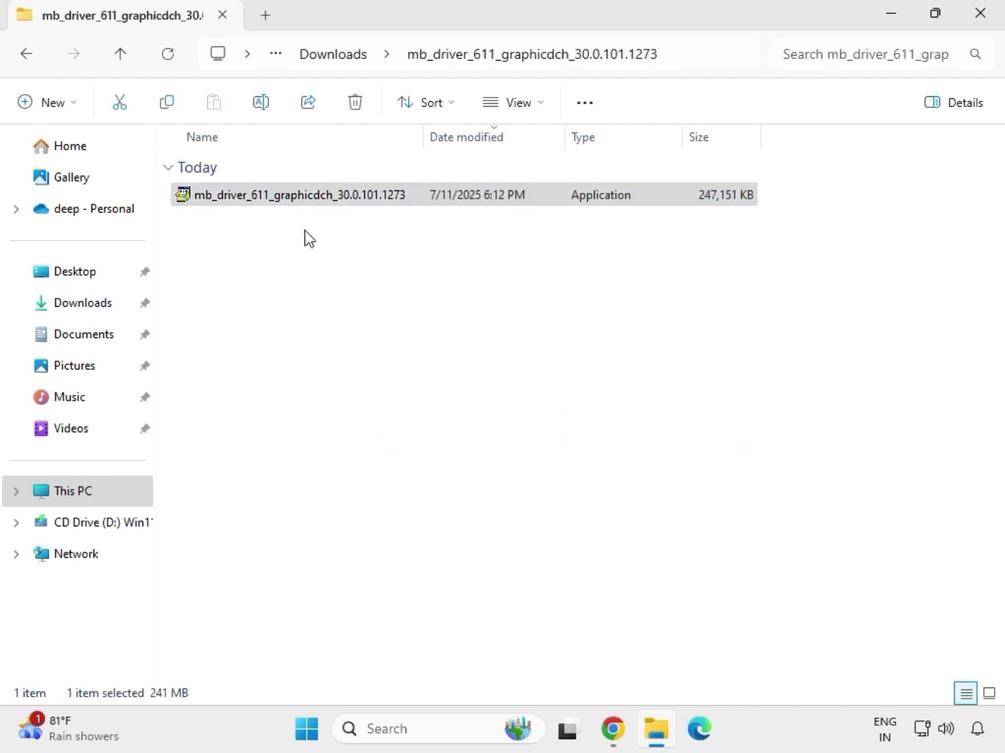
pyautogui.click(367, 355)
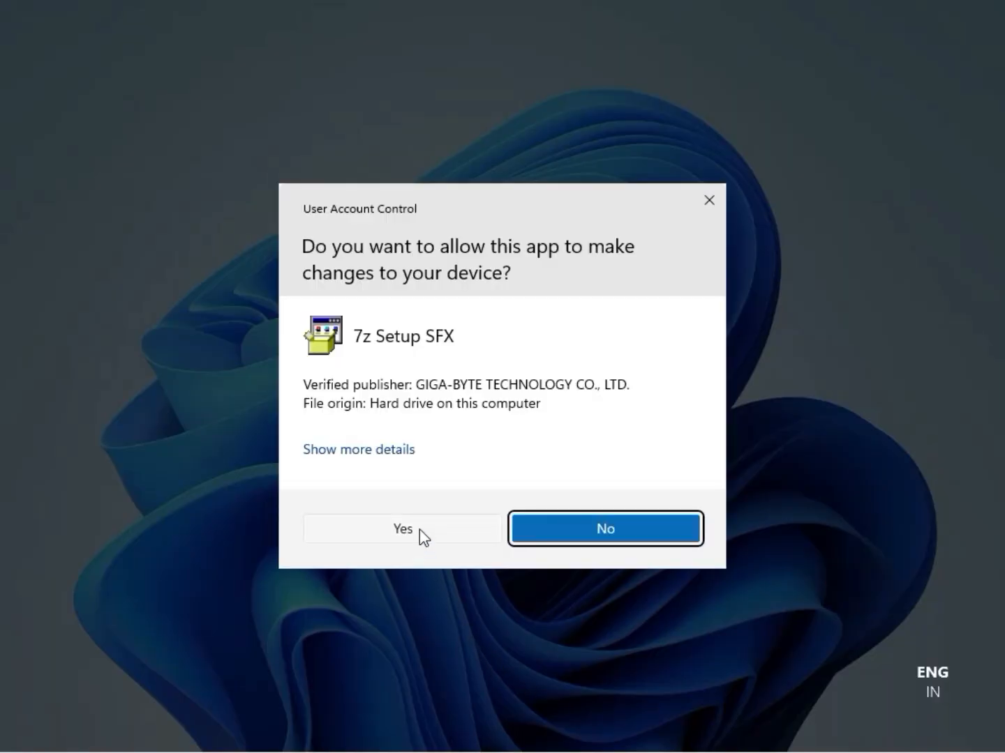
pyautogui.click(419, 529)
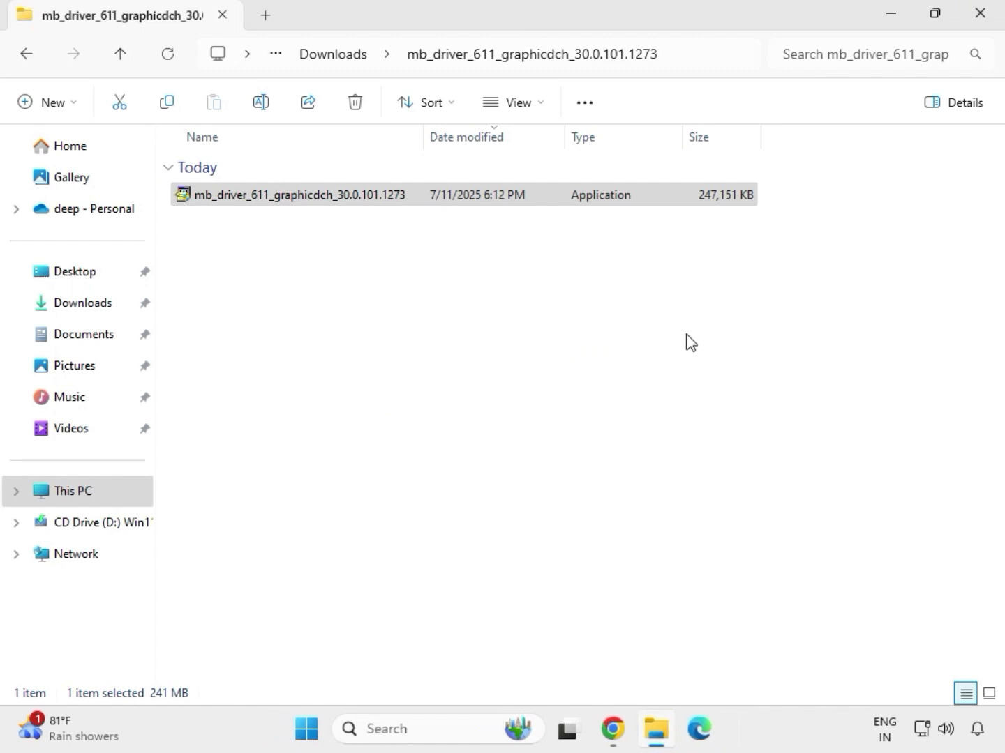
pyautogui.click(990, 25)
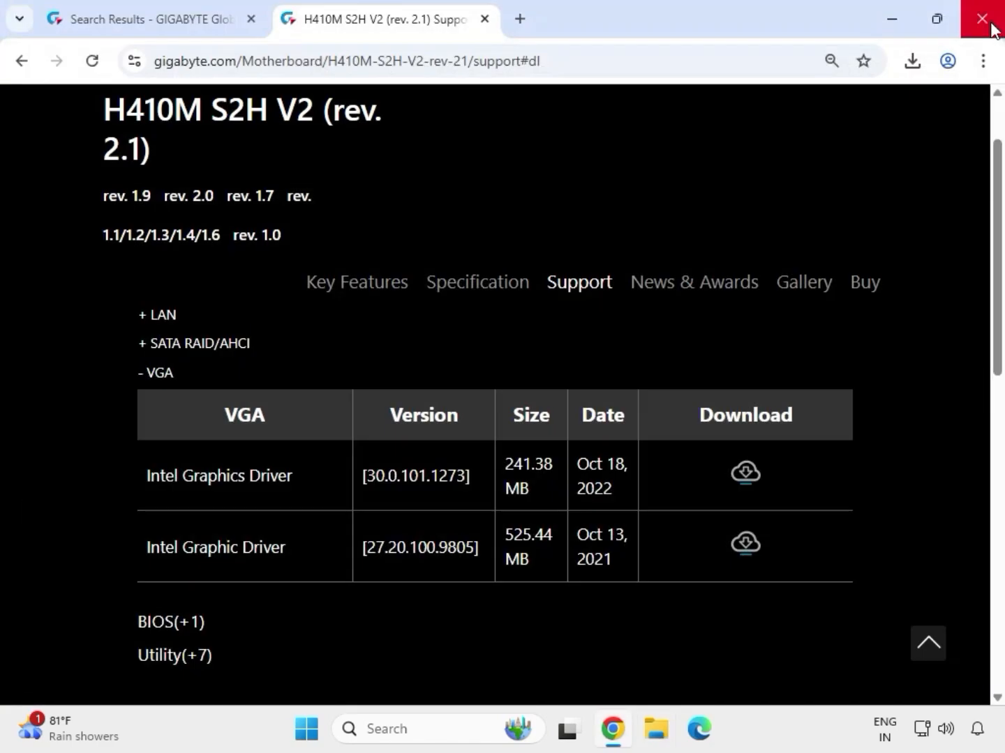
# Reopen the Downloads folder in File Explorer and select the extracted mb_driver_611_graphicdch_30.0.101.1273 folder.
pyautogui.click(656, 730)
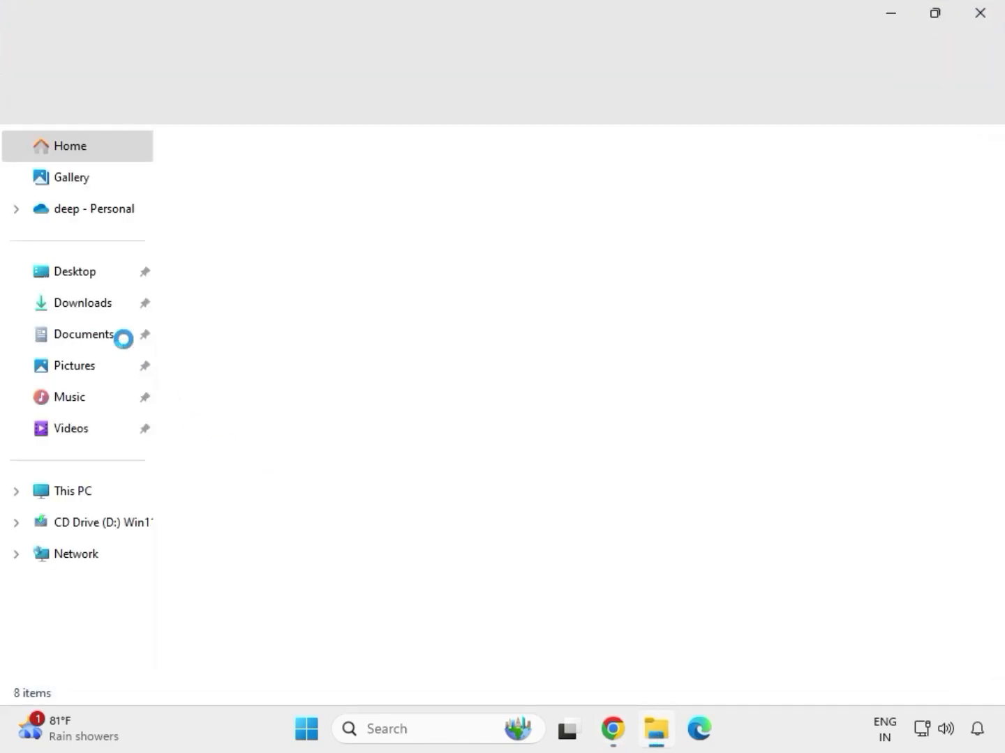
pyautogui.click(93, 313)
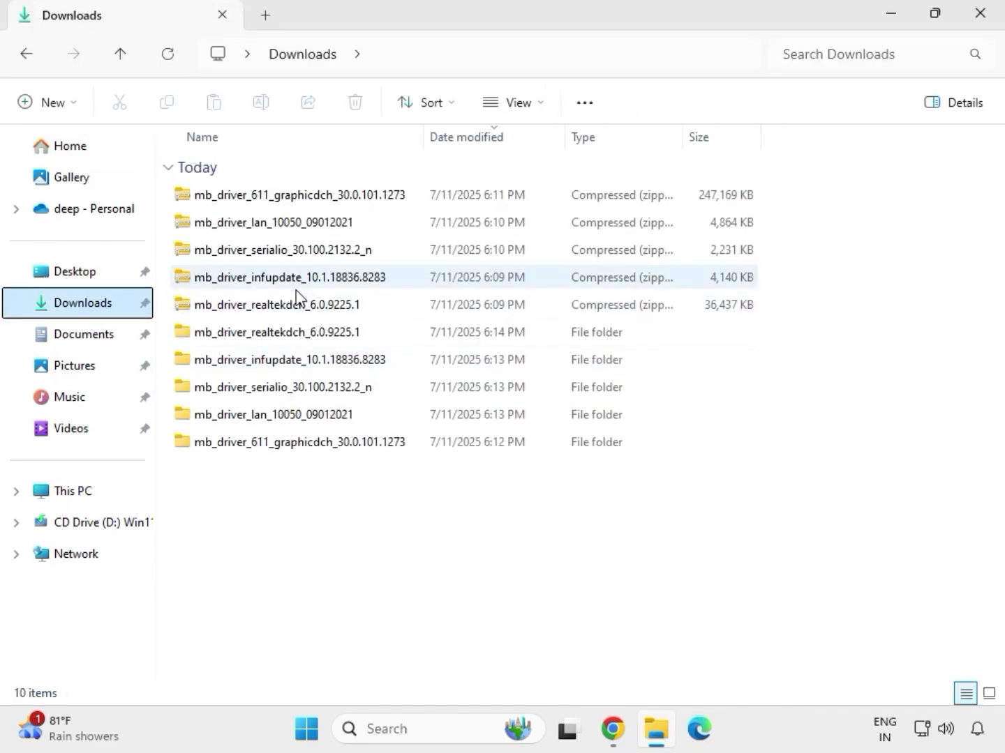
pyautogui.click(285, 341)
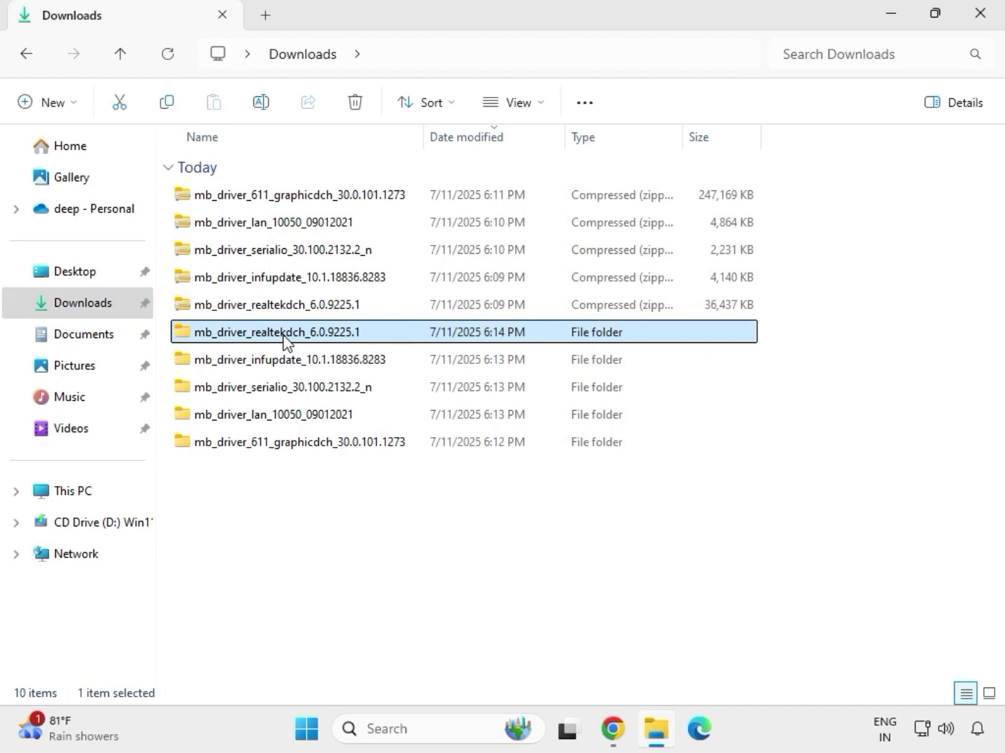
pyautogui.click(328, 445)
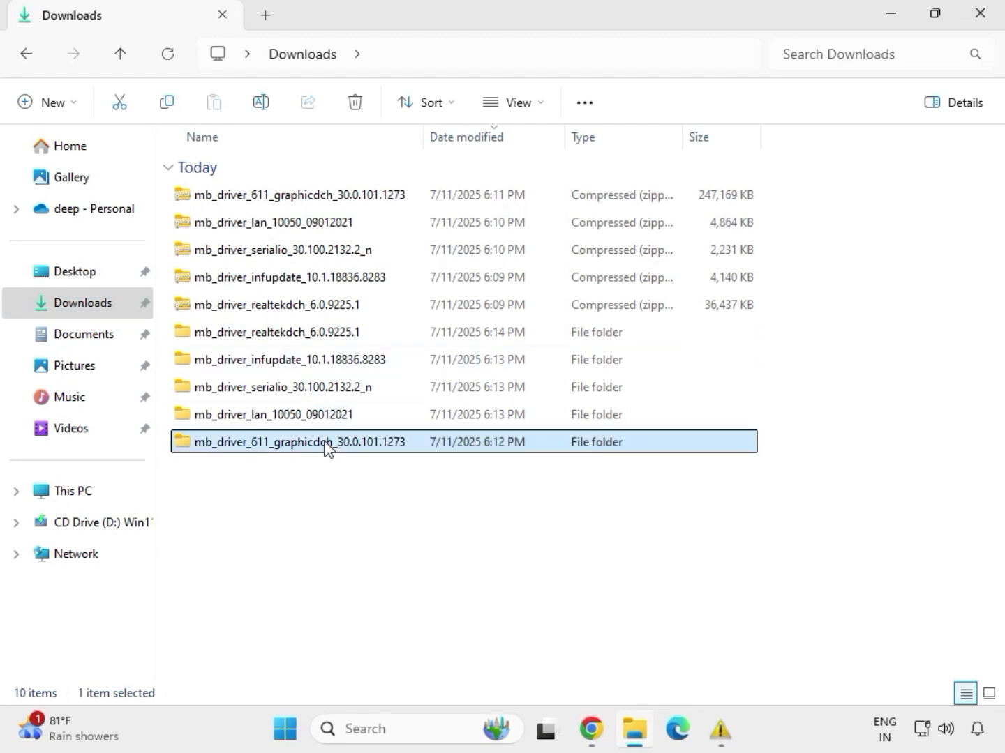
# Run the Install_Win10_10050_09012021 installer from the extracted mb_driver_lan_10050_09012021 folder and allow it to make changes to the device.
pyautogui.click(310, 415)
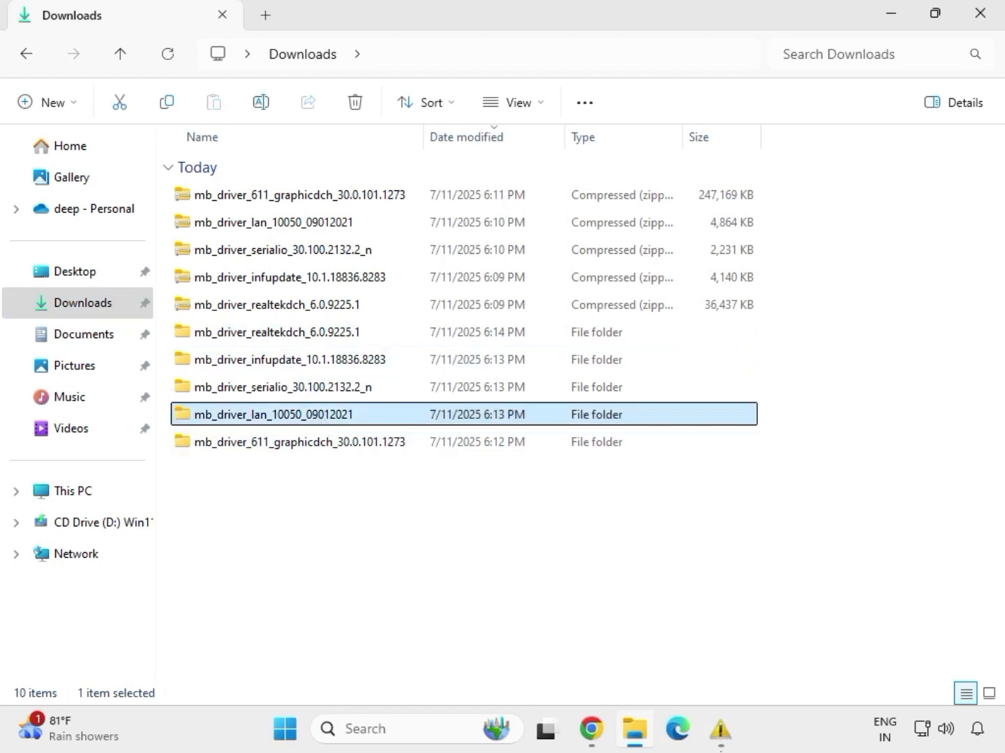
pyautogui.moveTo(719, 730)
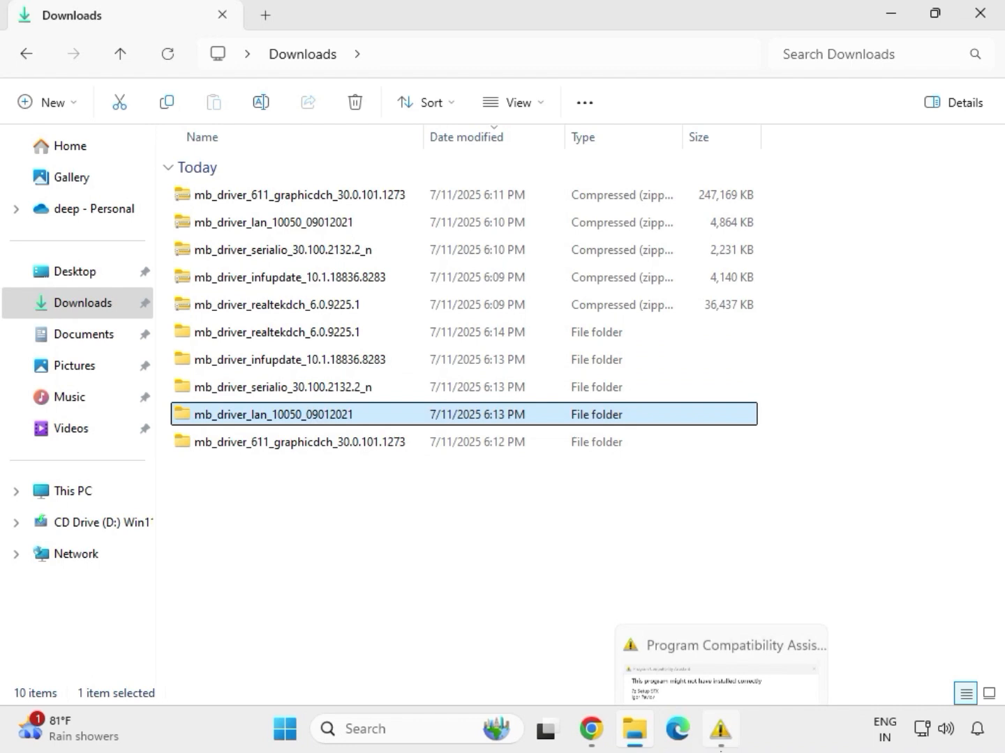
pyautogui.doubleClick(313, 419)
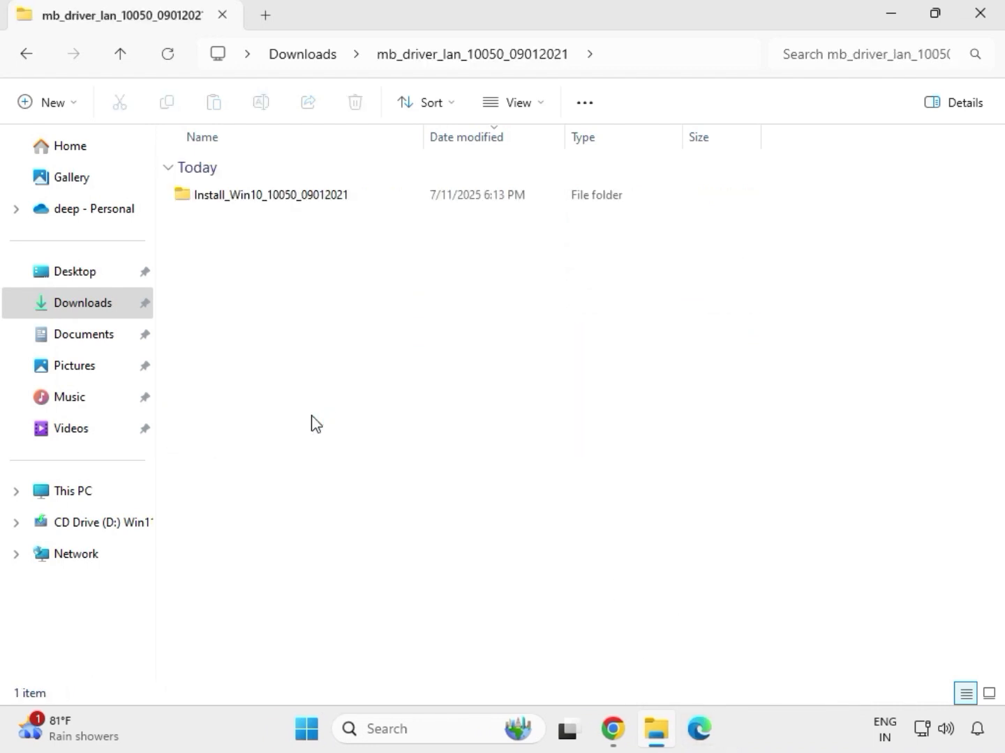
pyautogui.doubleClick(253, 202)
pyautogui.doubleClick(250, 200)
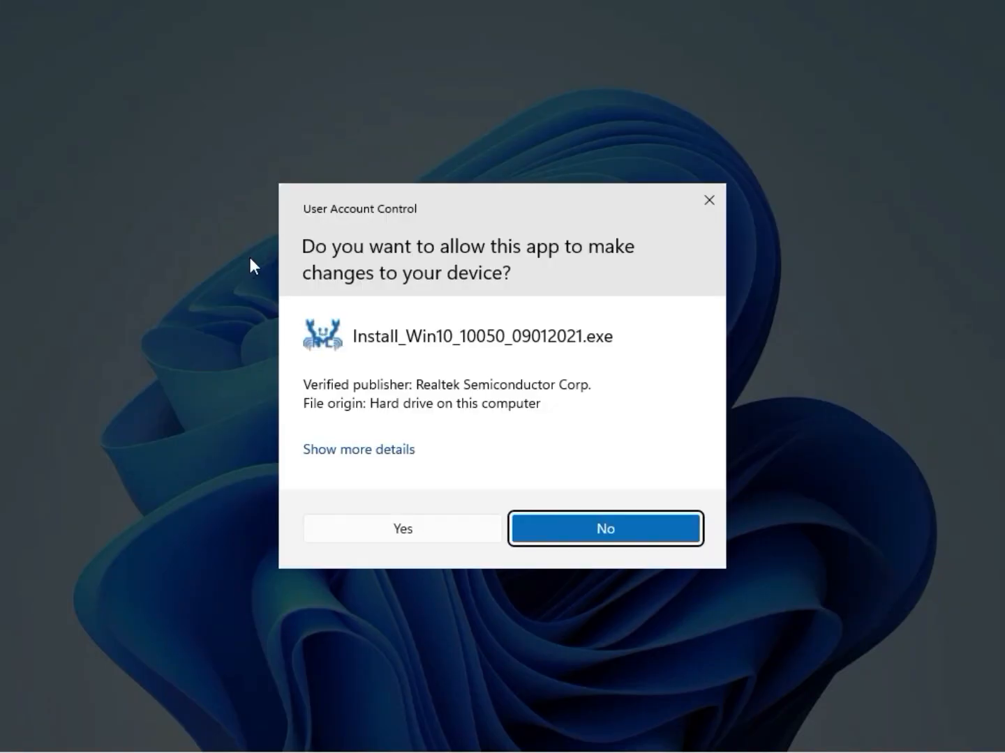
pyautogui.click(391, 529)
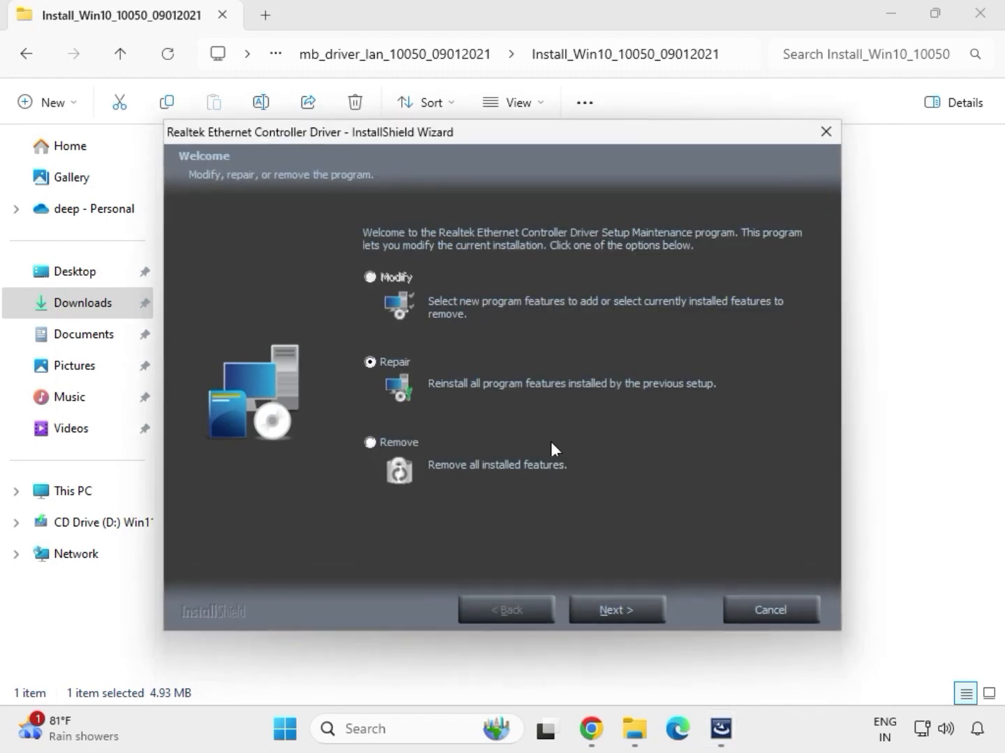
# Run the Repair option of the Realtek Ethernet Controller Driver wizard through to the end, finish it, and go back to the Downloads folder.
pyautogui.click(616, 612)
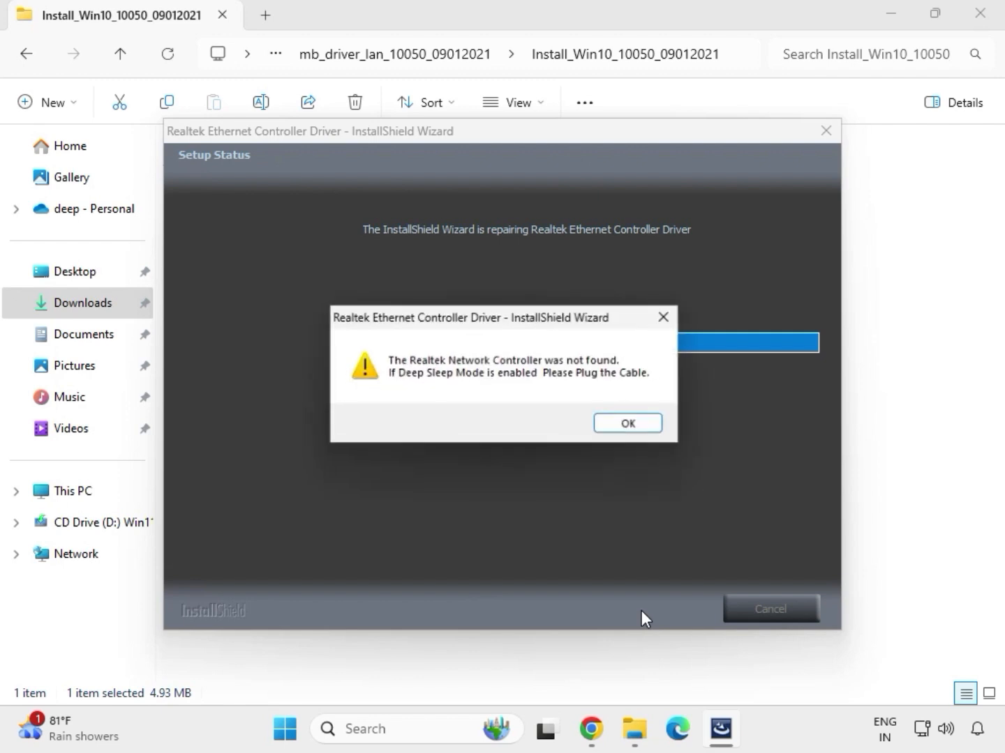
pyautogui.click(614, 423)
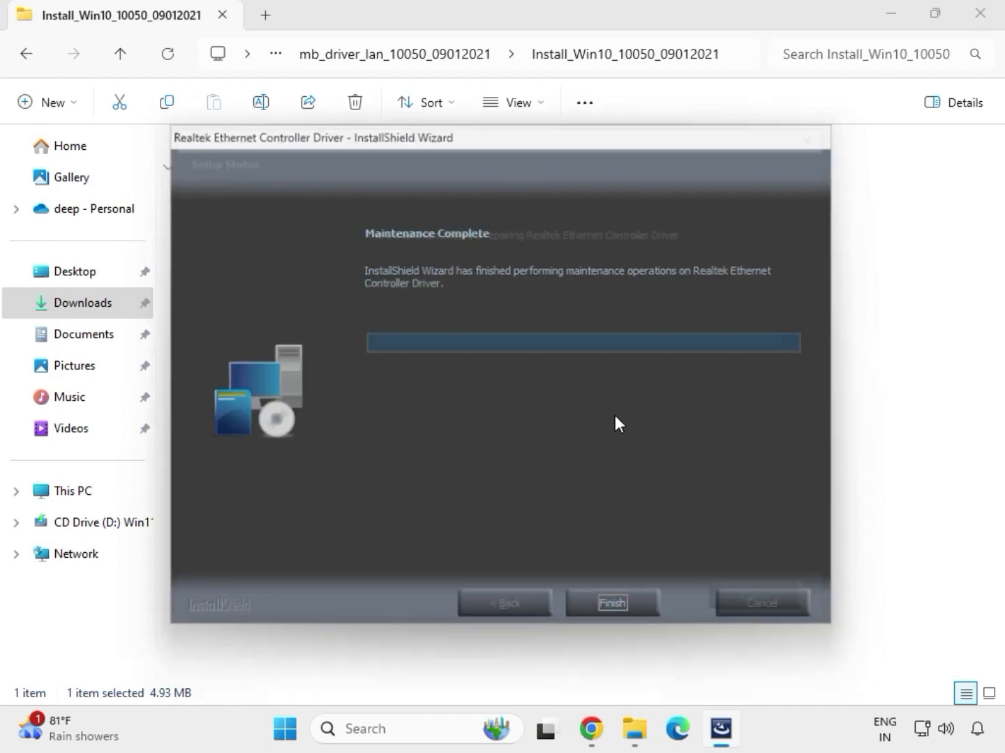
pyautogui.click(623, 608)
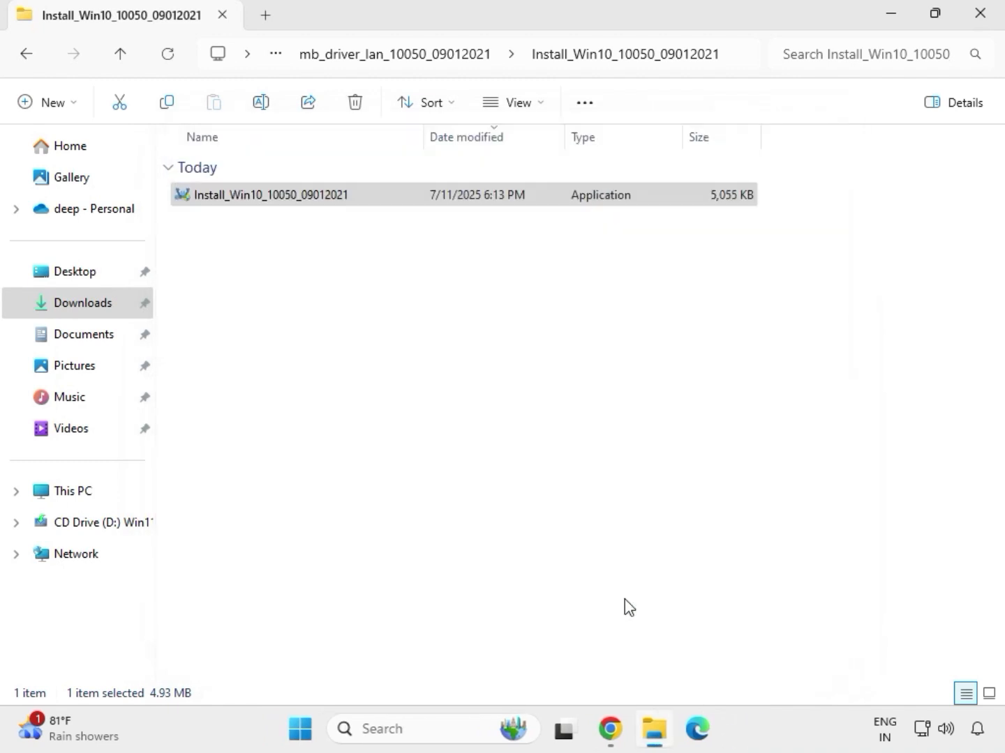
pyautogui.click(28, 56)
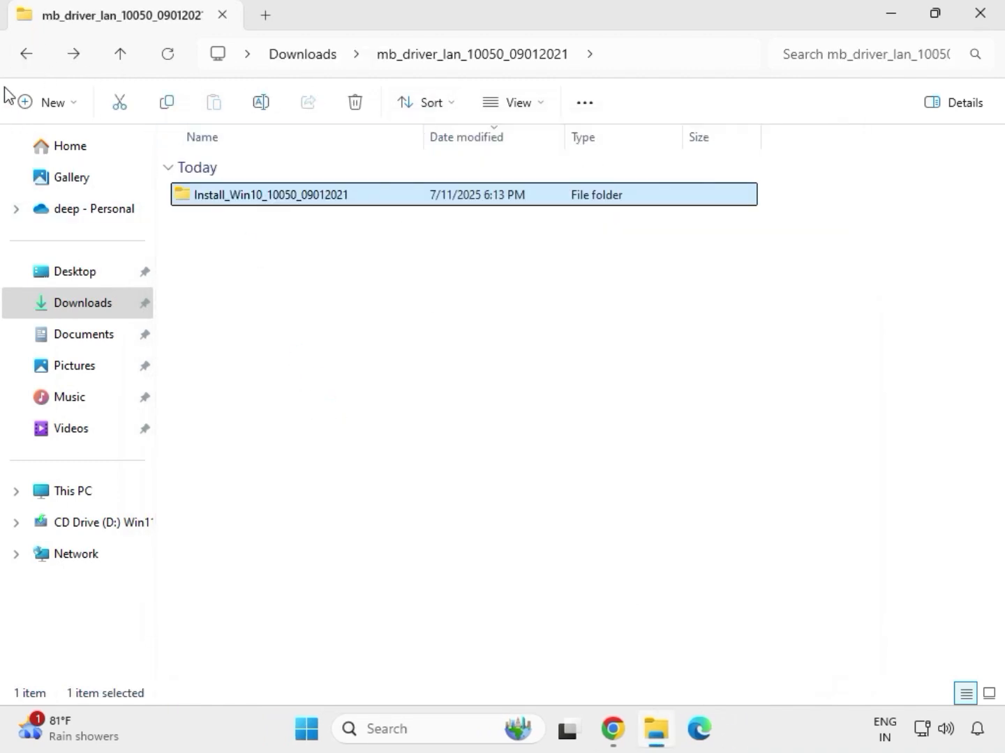
pyautogui.click(26, 55)
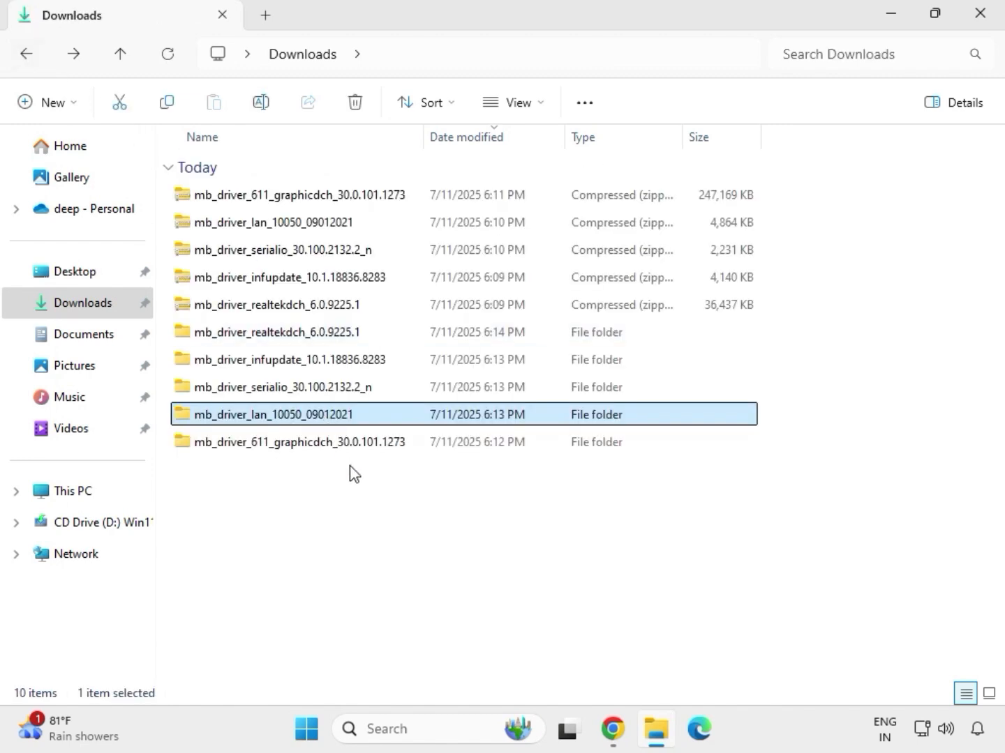
# Run SetupSerialIO as administrator from the SerialIO_30.100.2132.2_PV_CNL_21H2 folder inside mb_driver_serialio_30.100.2132.2_n and allow it to make changes.
pyautogui.doubleClick(283, 390)
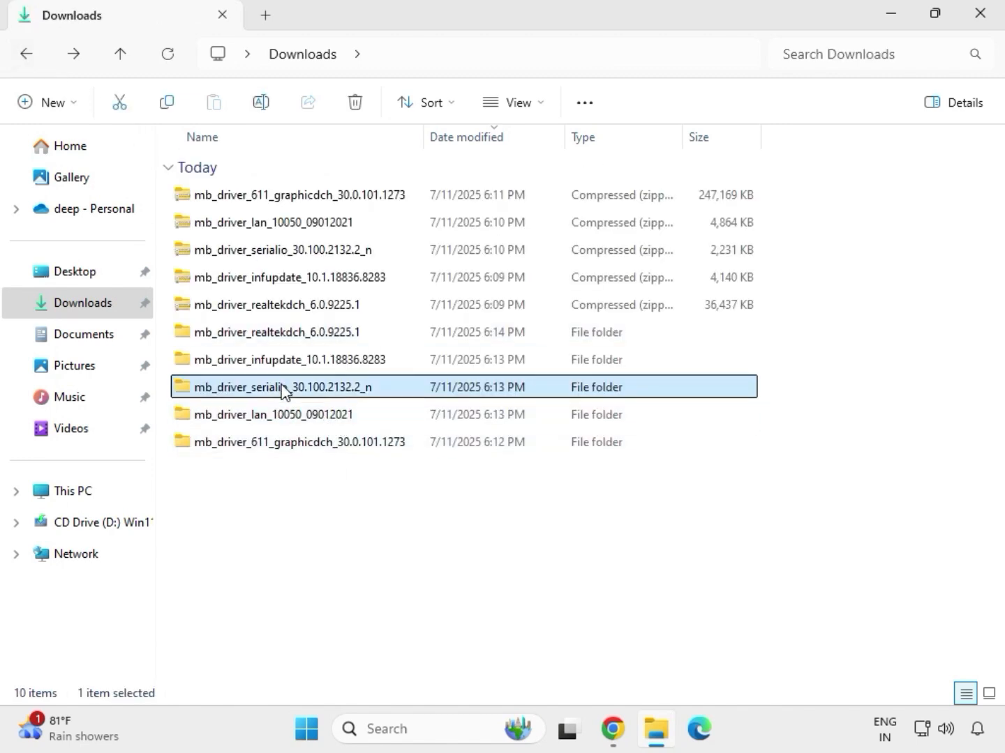
pyautogui.doubleClick(297, 195)
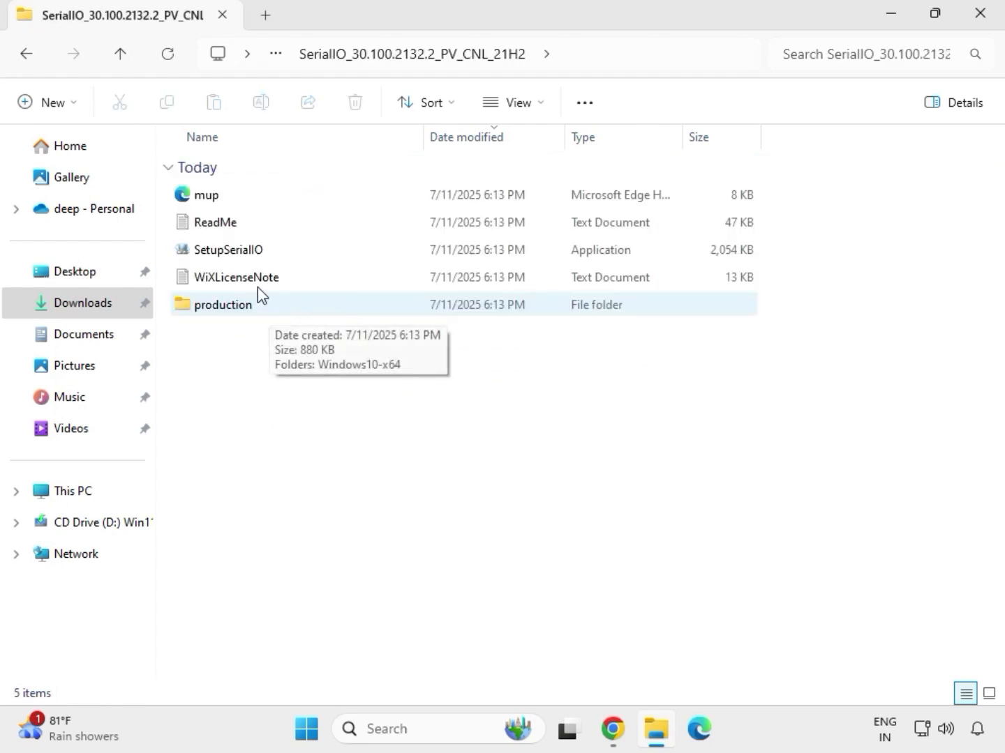
pyautogui.click(254, 253)
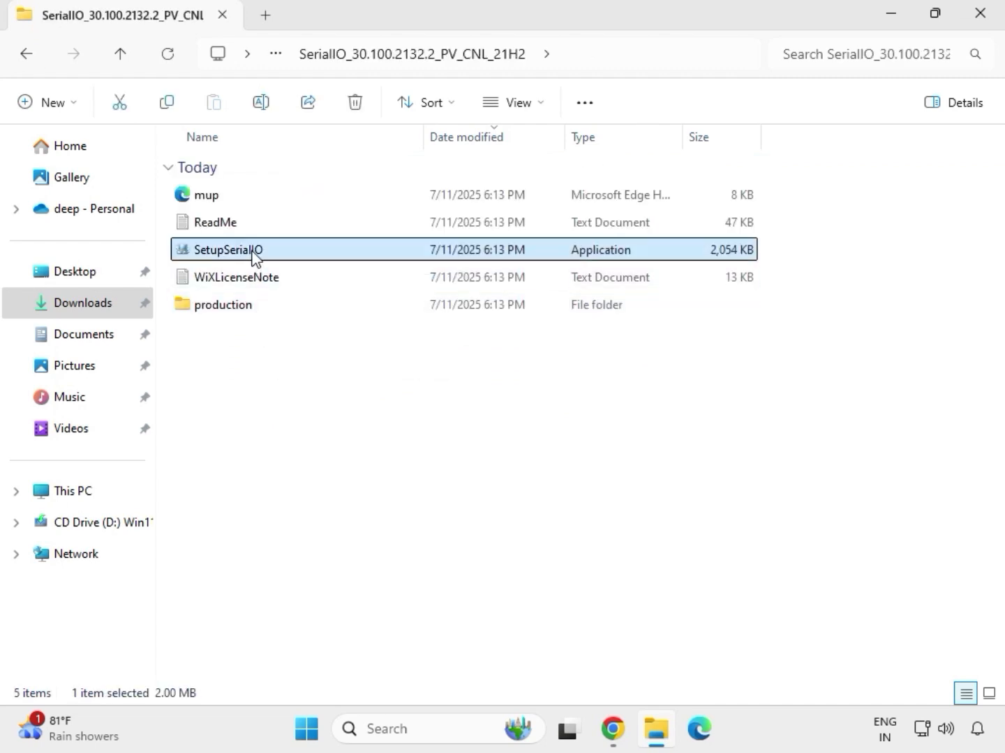
pyautogui.rightClick(252, 252)
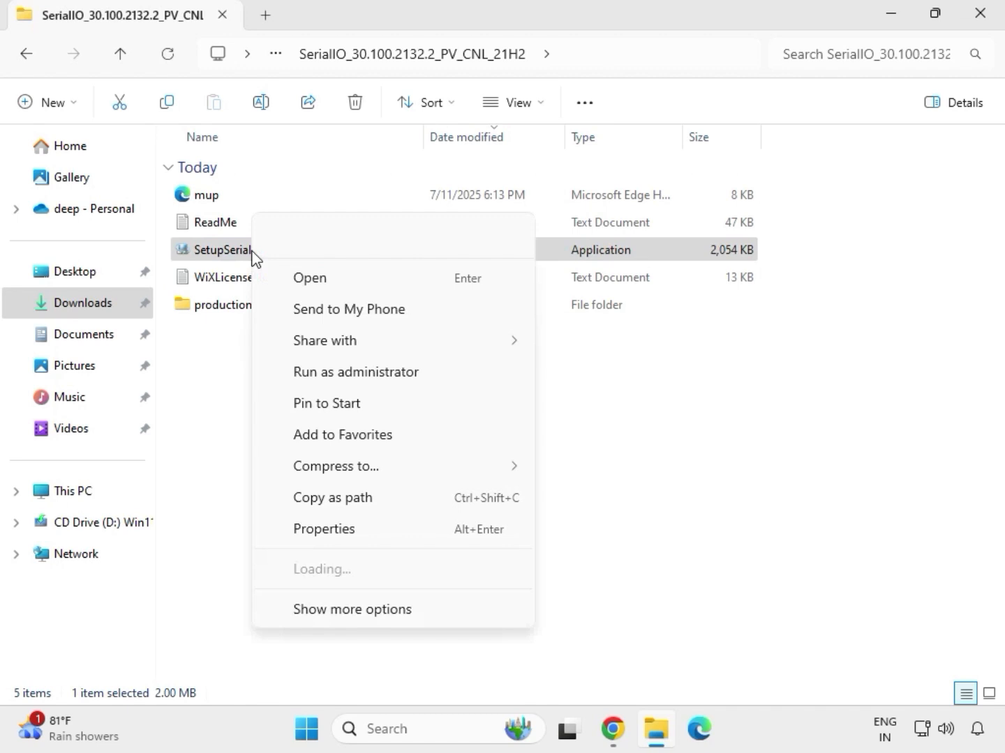
pyautogui.click(344, 375)
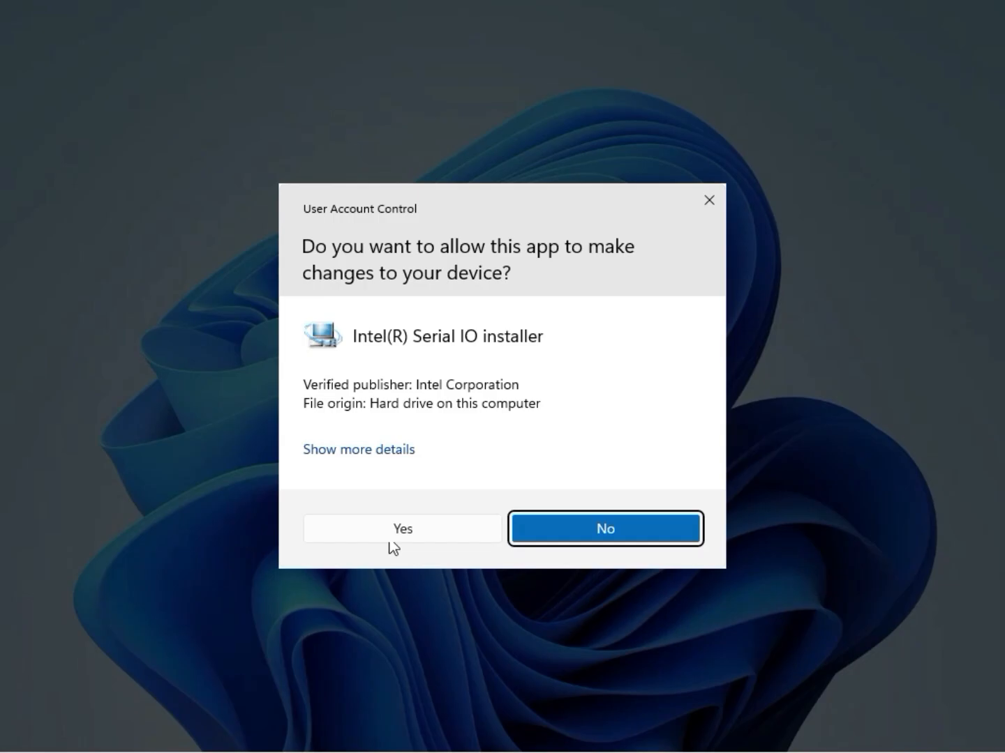
pyautogui.click(395, 538)
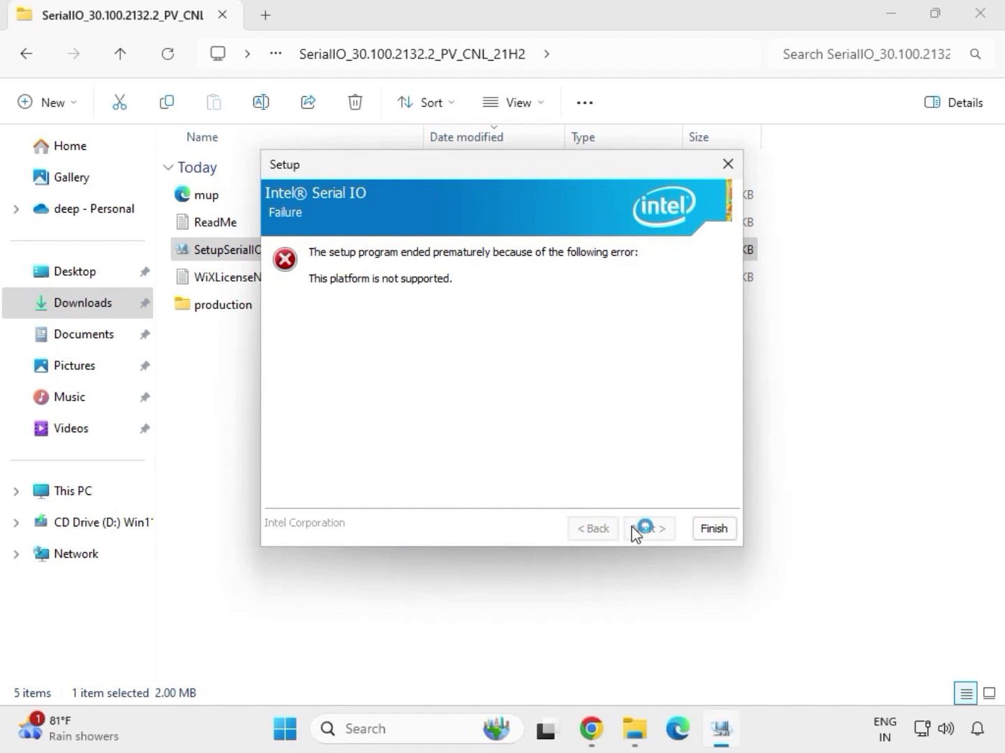
# Finish the Intel Serial IO setup and return to the Downloads folder.
pyautogui.click(712, 530)
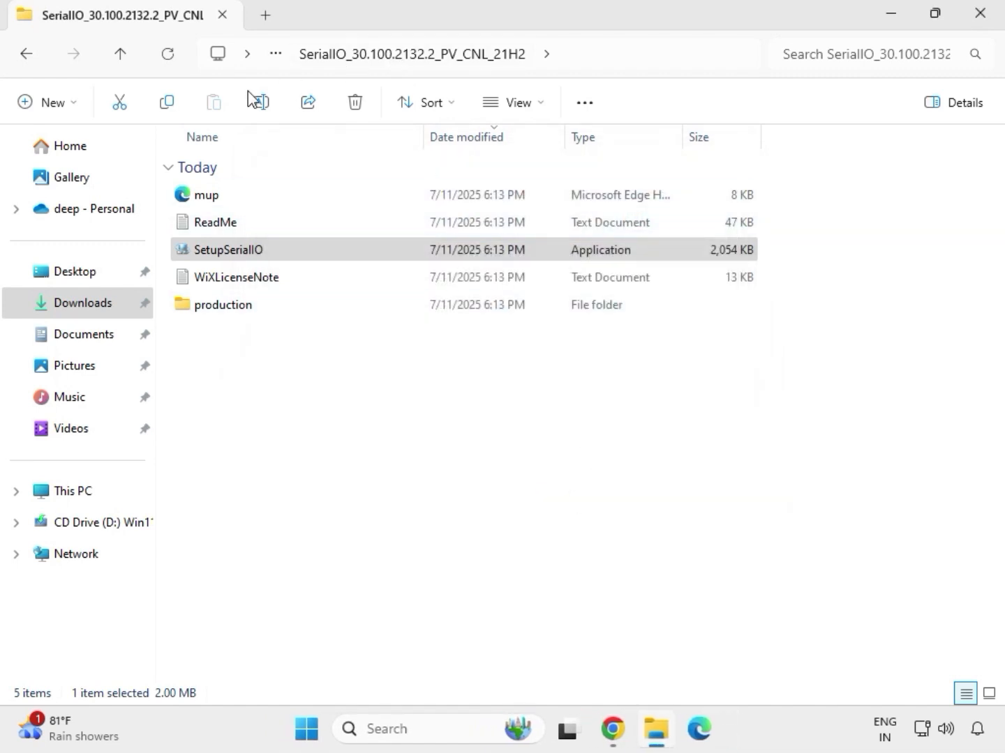
pyautogui.click(31, 60)
pyautogui.click(31, 60)
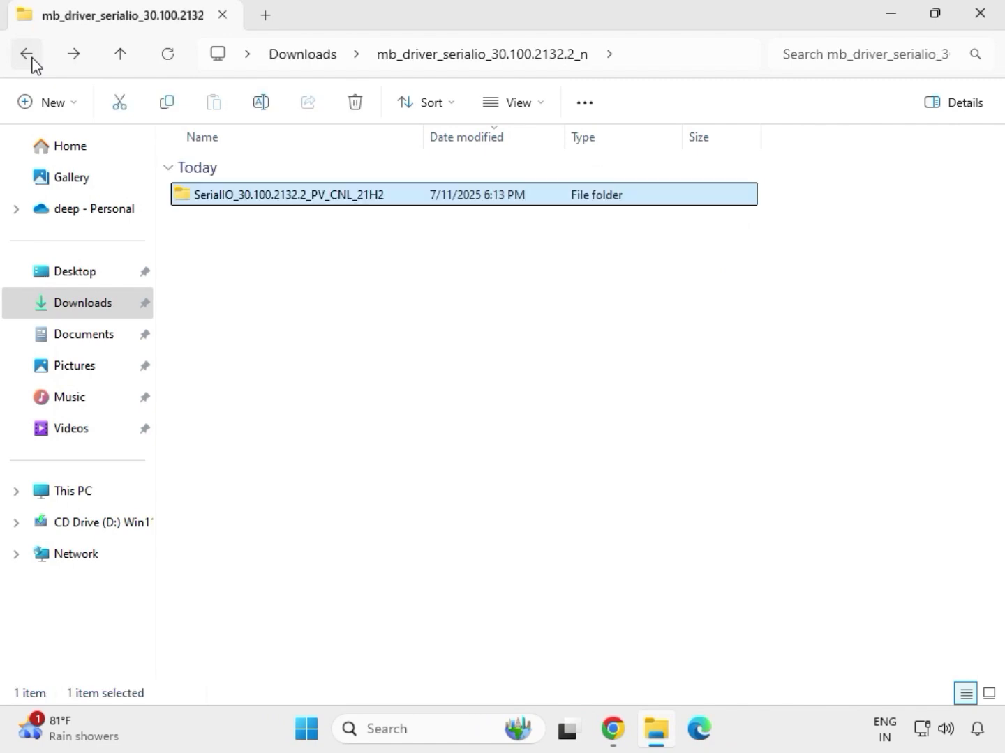
pyautogui.click(31, 60)
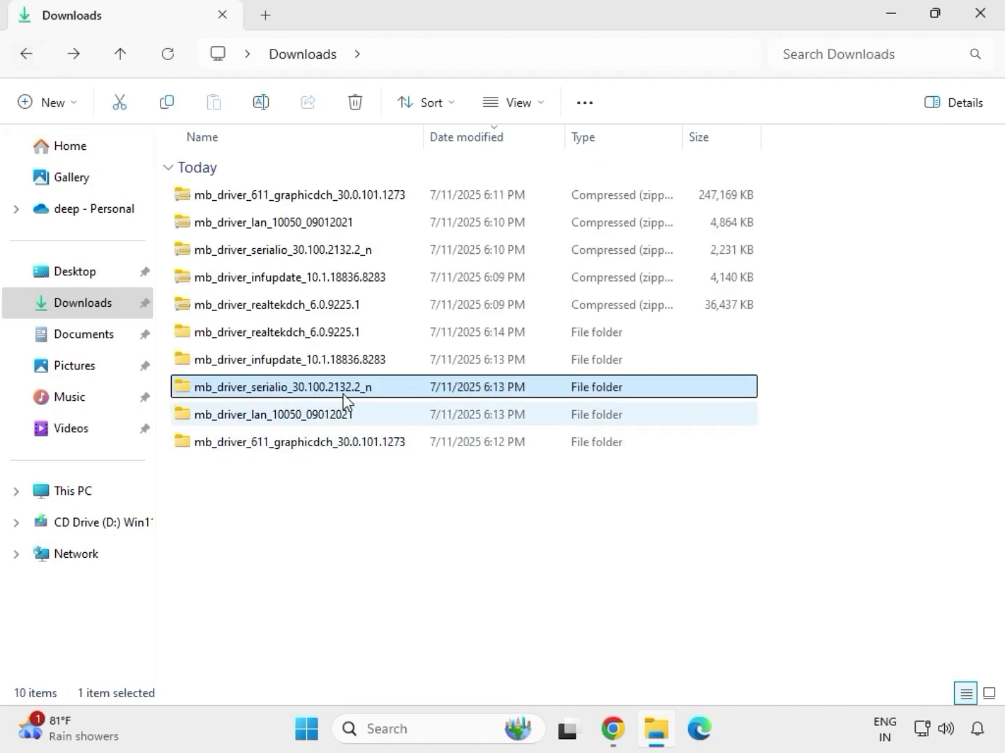
# Run SetupChipset as administrator from the Chipset-10.1.18836.8283-Public-MUP folder inside mb_driver_infupdate_10.1.18836.8283 and allow it to make changes.
pyautogui.click(264, 368)
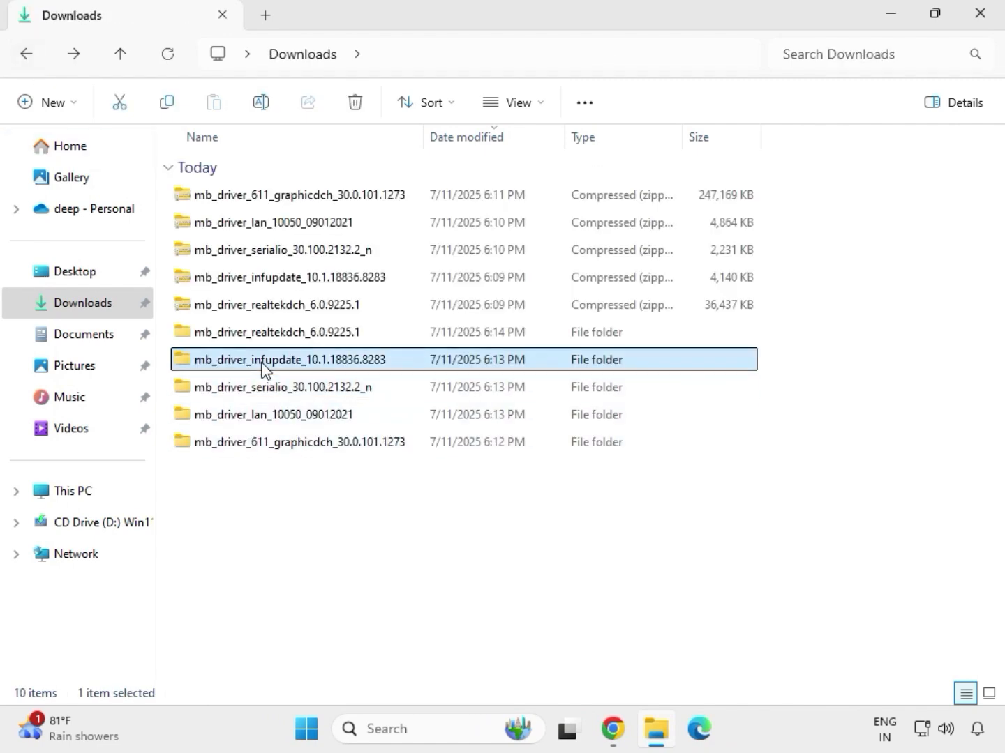
pyautogui.doubleClick(263, 367)
pyautogui.doubleClick(264, 198)
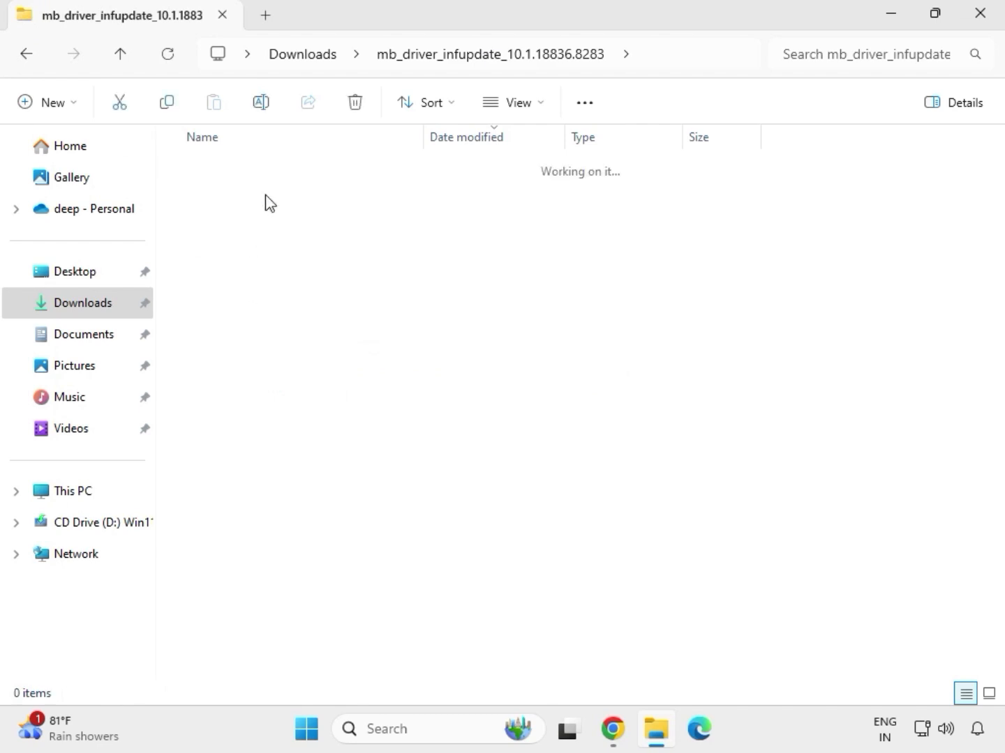
pyautogui.click(285, 230)
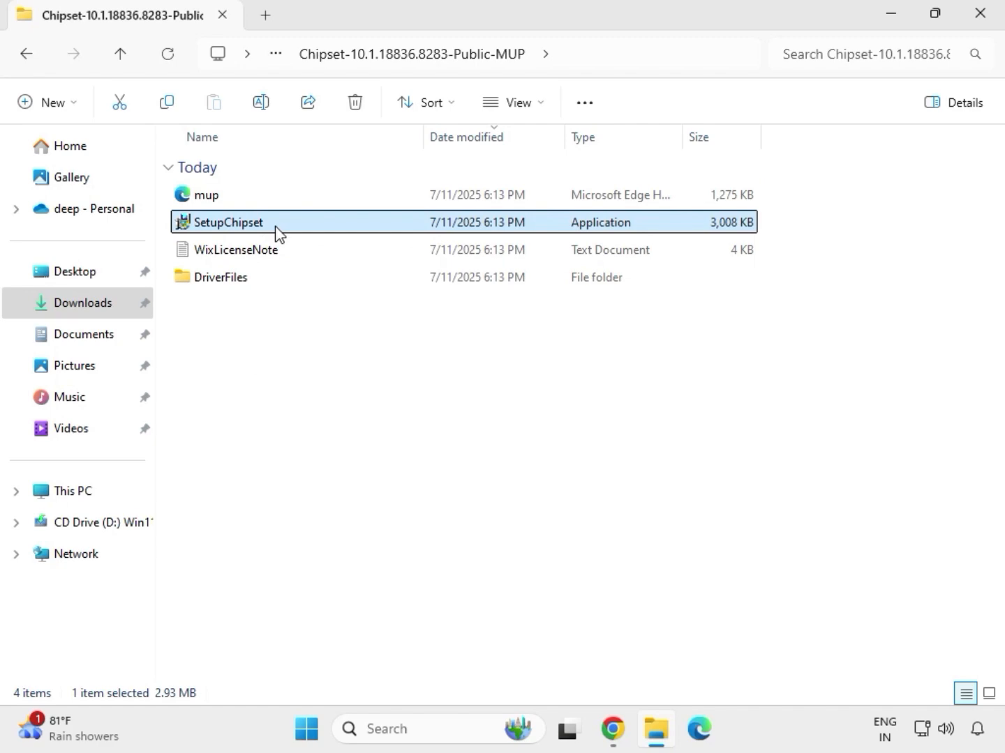
pyautogui.rightClick(279, 232)
pyautogui.click(355, 372)
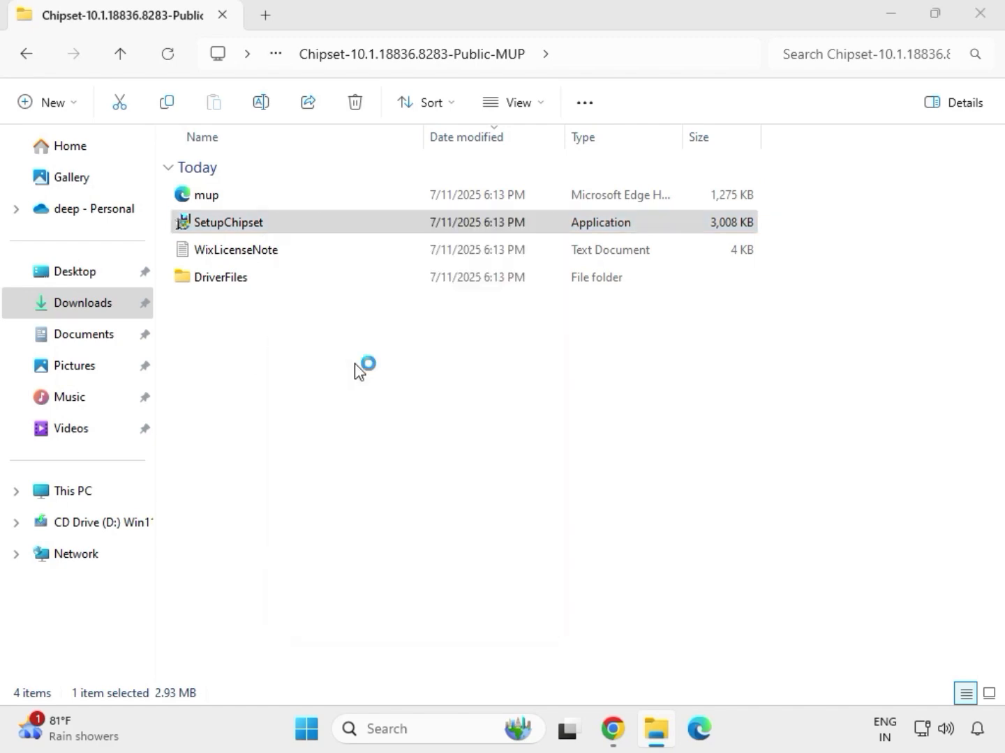
pyautogui.click(401, 540)
# Accept the license agreement, try to install the Intel Chipset Device Software, and close its setup.
pyautogui.click(588, 526)
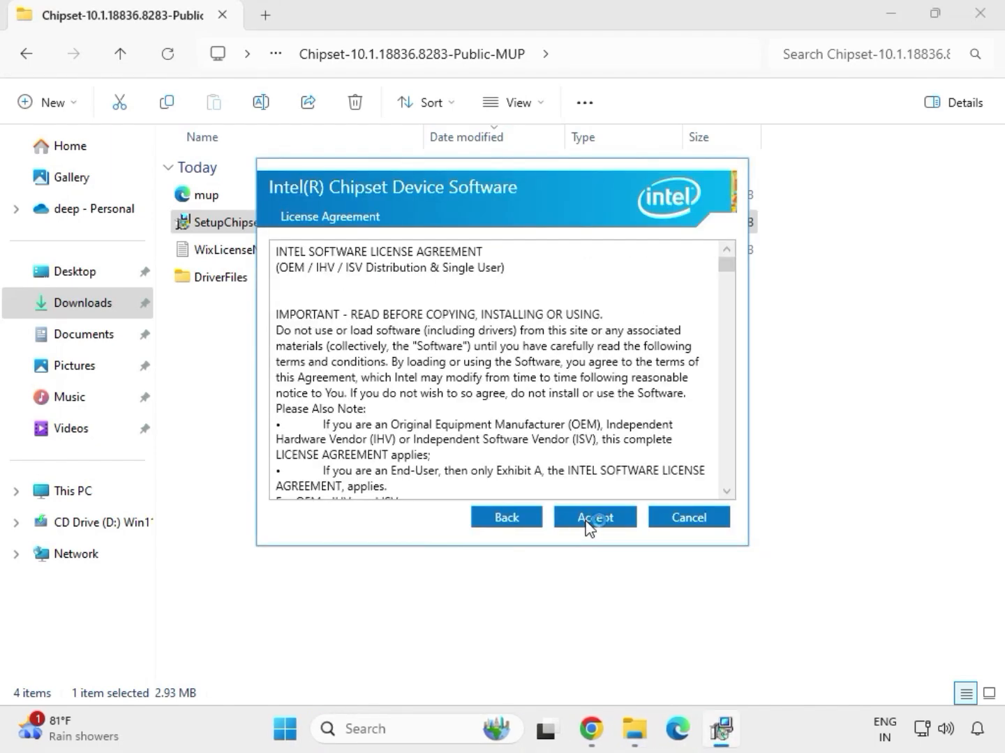
pyautogui.click(587, 524)
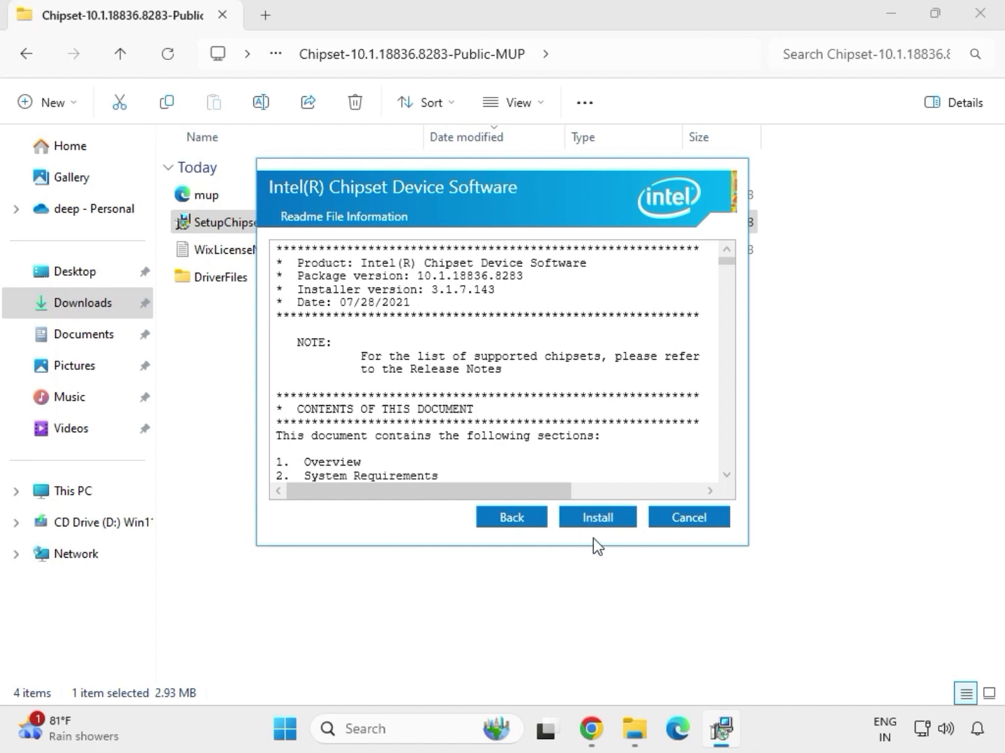
pyautogui.click(617, 520)
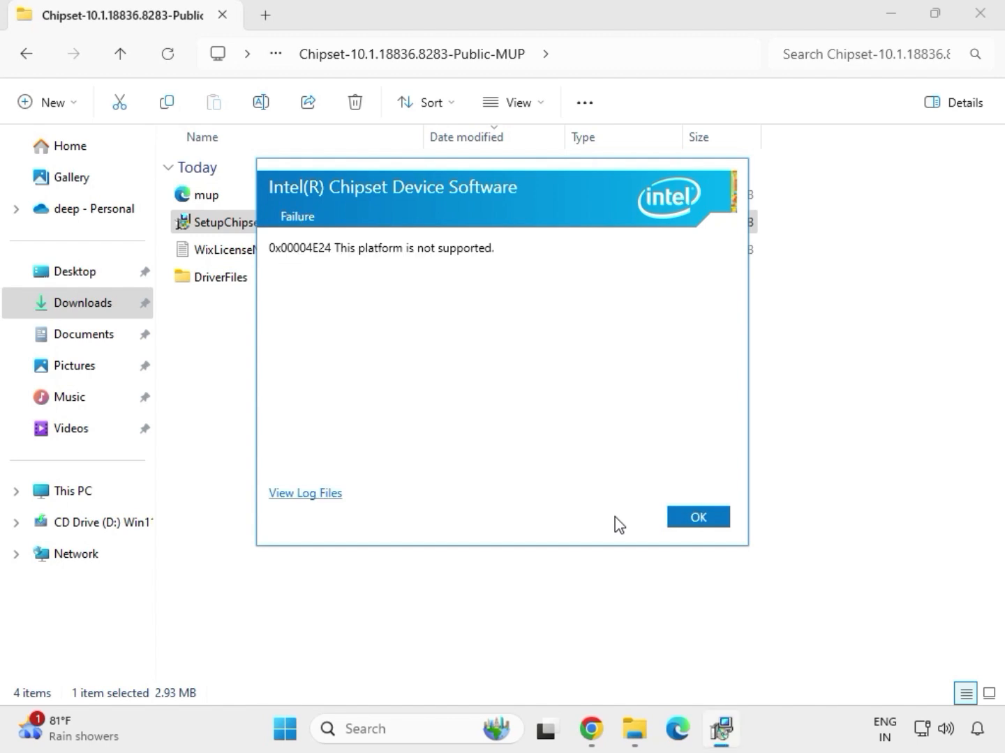
pyautogui.click(679, 525)
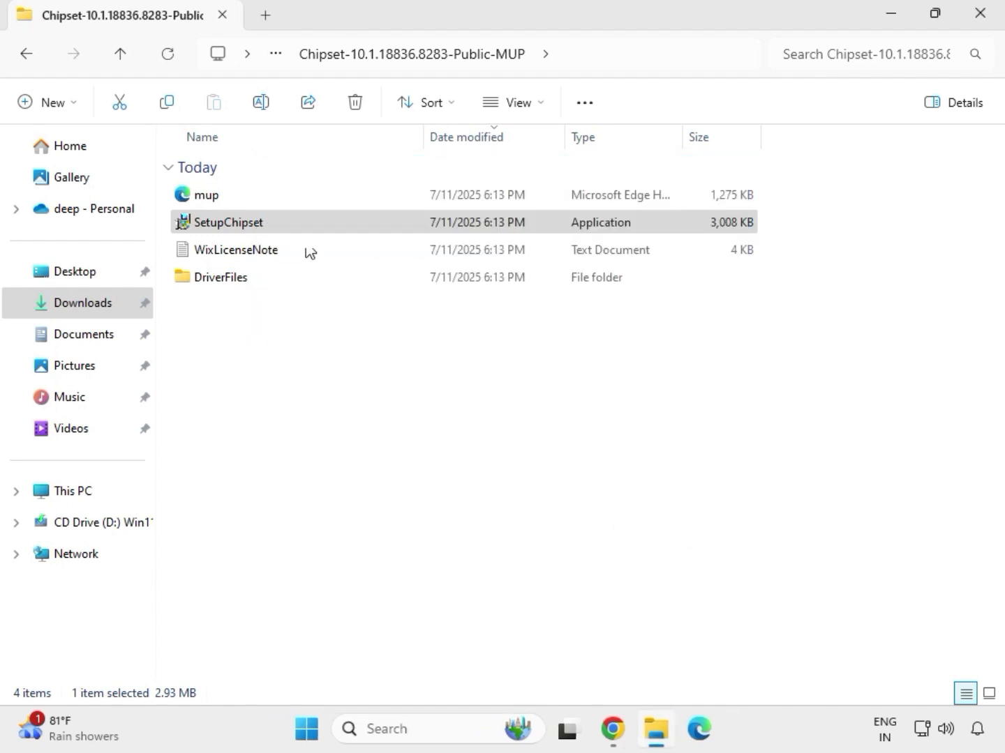
# Return to Downloads, look inside the extracted mb_driver_realtekdch_6.0.9225.1 folder, and go back to the Downloads listing.
pyautogui.doubleClick(326, 222)
pyautogui.hotkey('alt', 'Up')
pyautogui.hotkey('alt', 'Up')
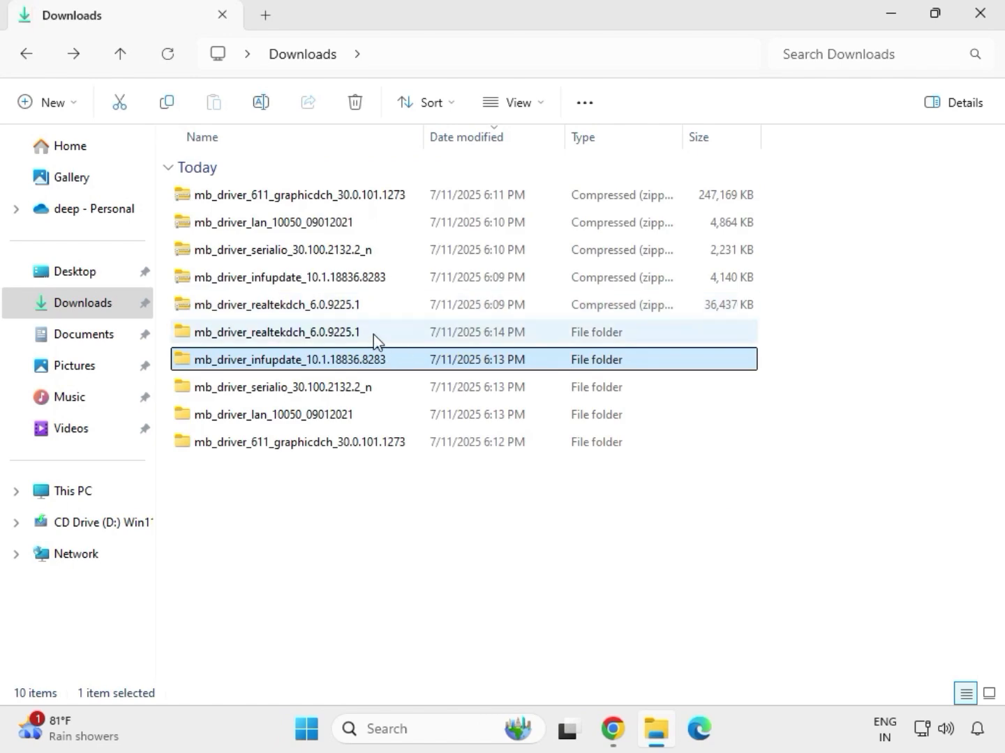
pyautogui.doubleClick(373, 334)
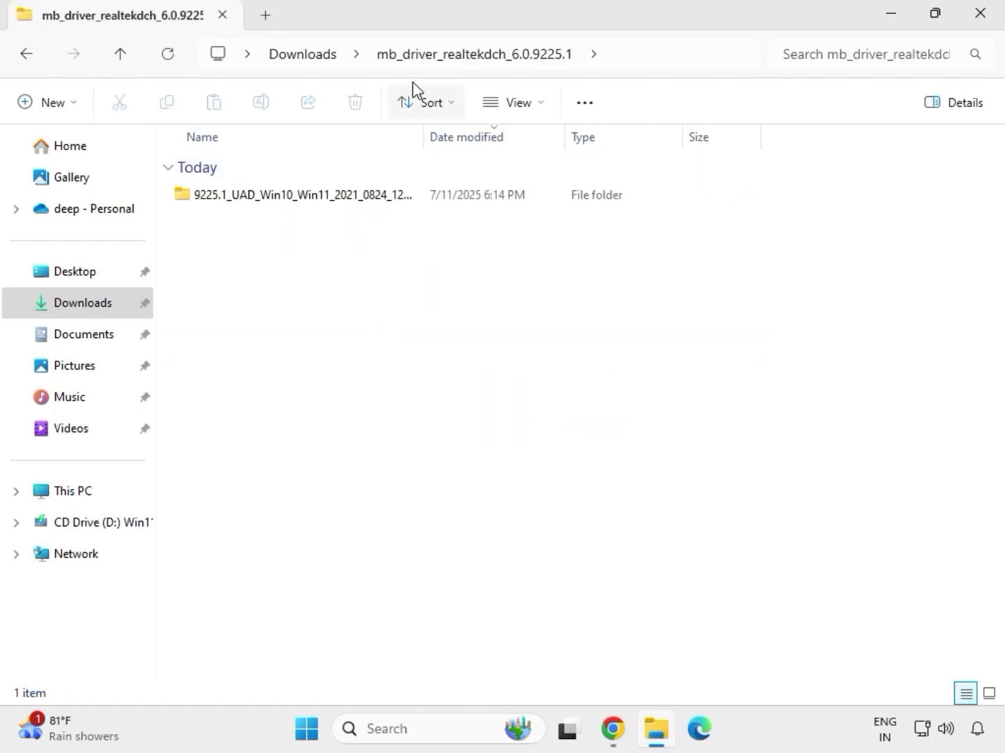
pyautogui.click(306, 56)
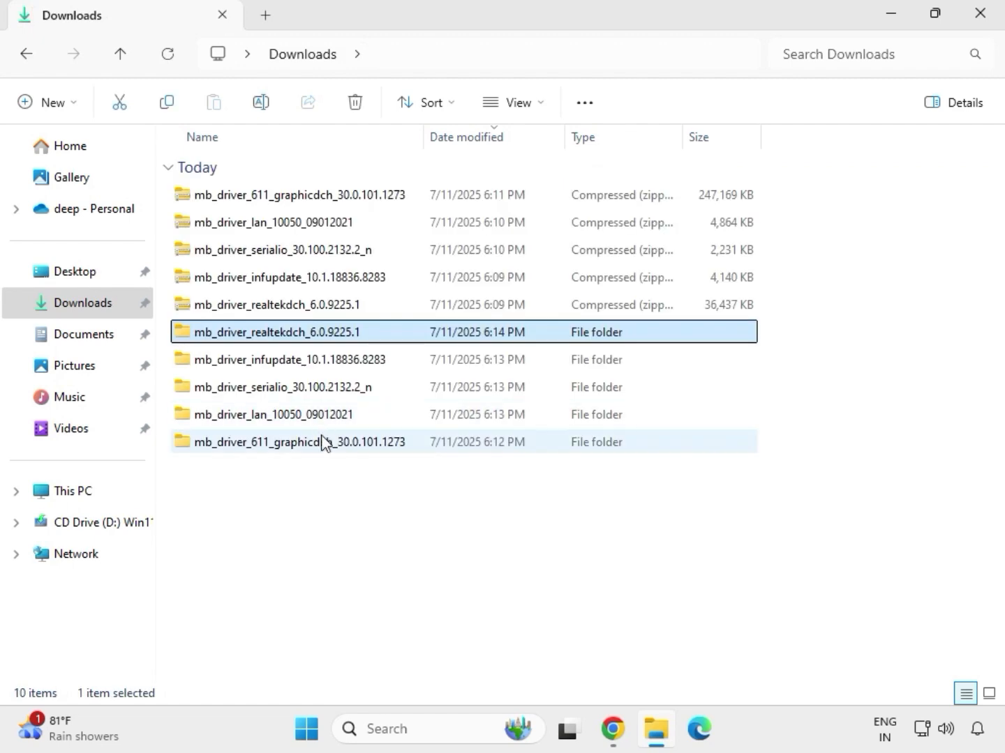
# Run the mb_driver_611_graphicdch_30.0.101.1273 application as administrator from its extracted folder and allow it to make changes to the device.
pyautogui.click(289, 449)
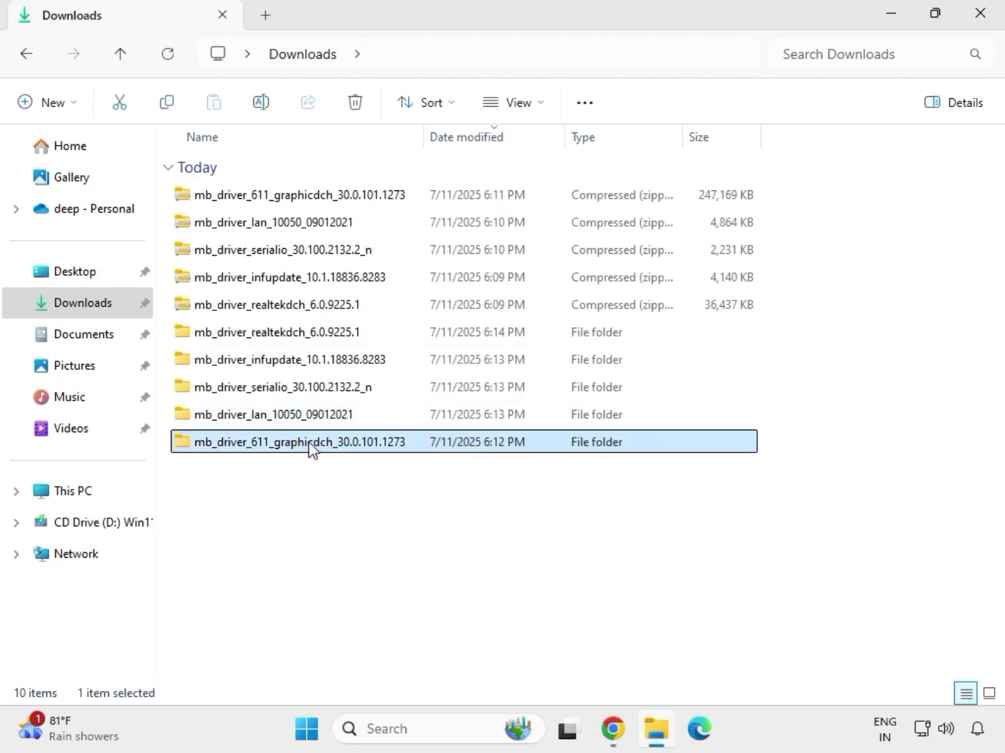
pyautogui.doubleClick(310, 448)
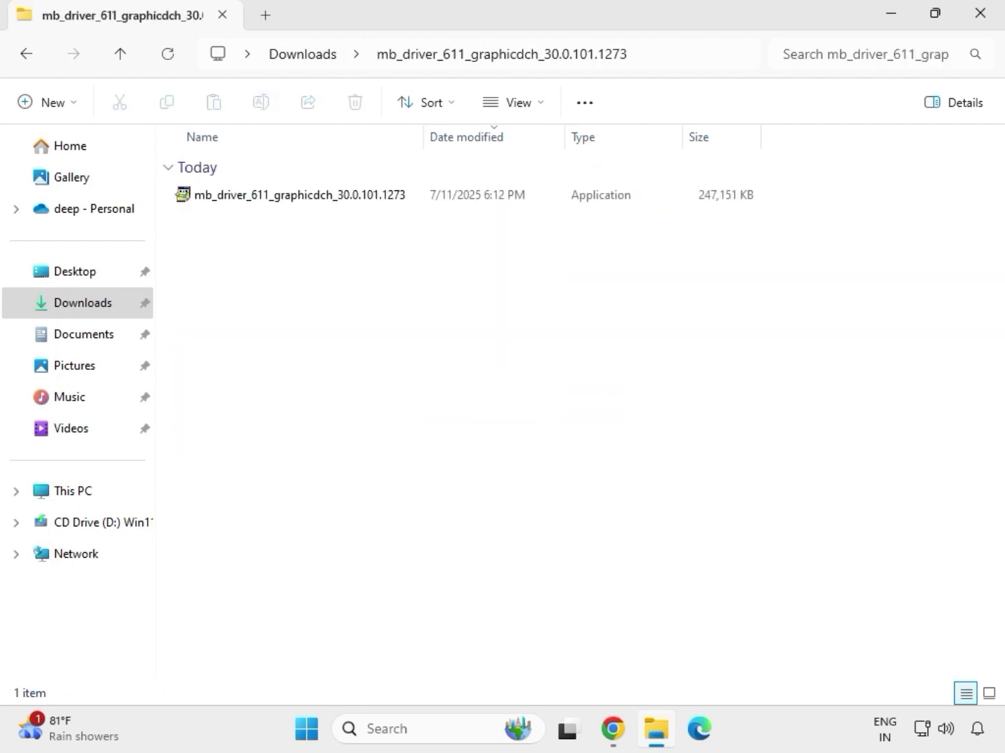
pyautogui.click(275, 201)
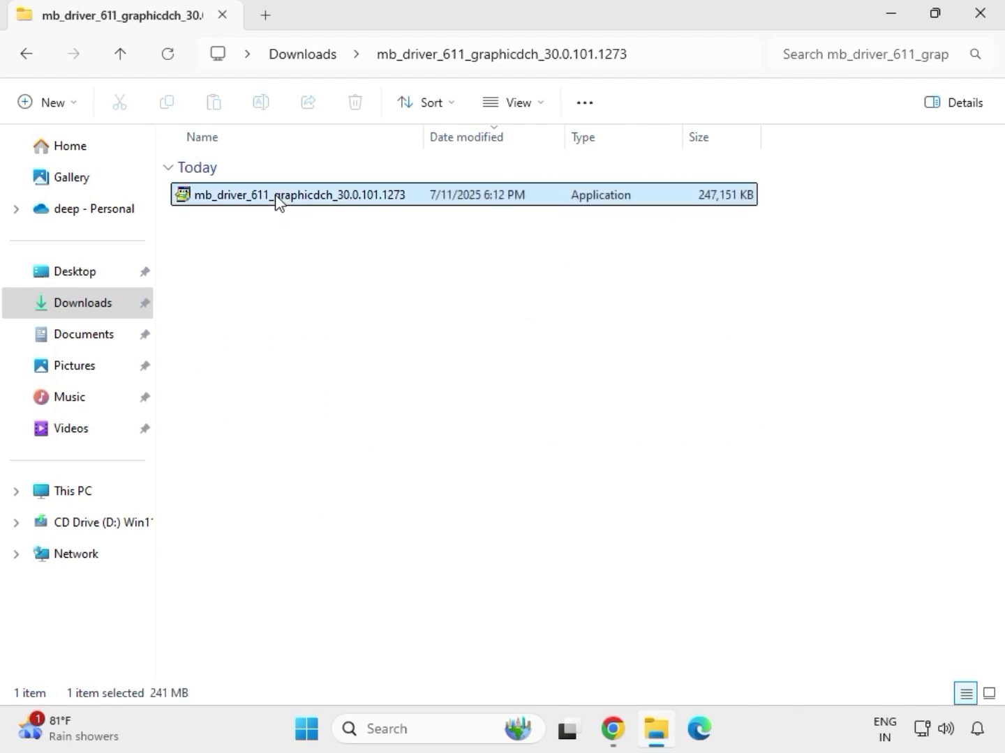
pyautogui.rightClick(293, 233)
pyautogui.click(382, 357)
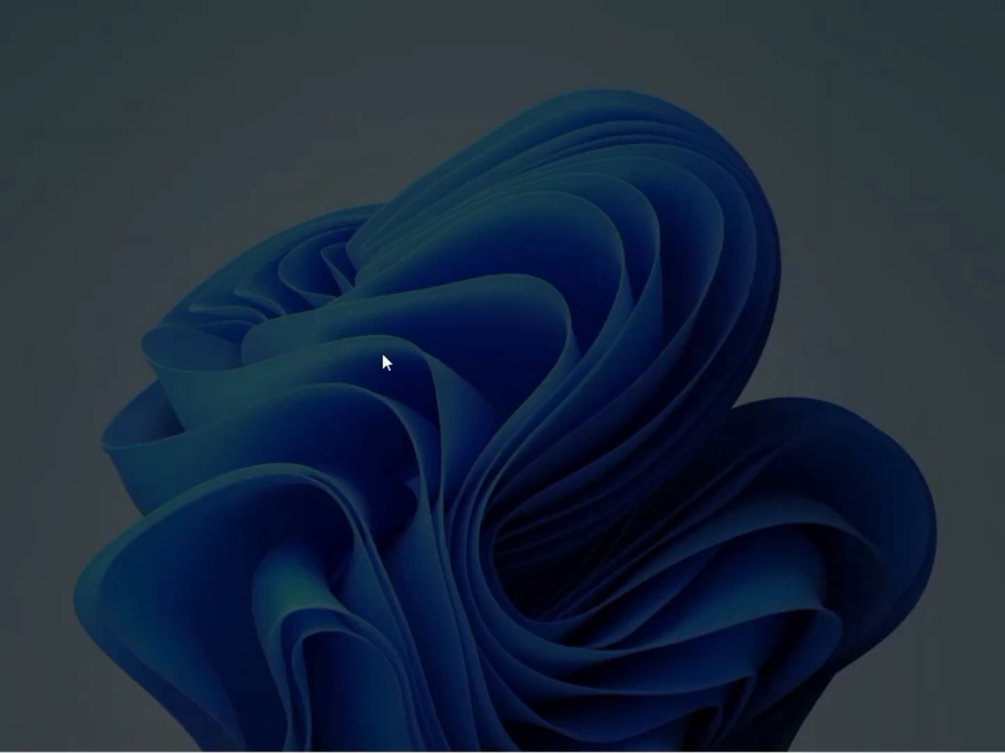
pyautogui.click(388, 533)
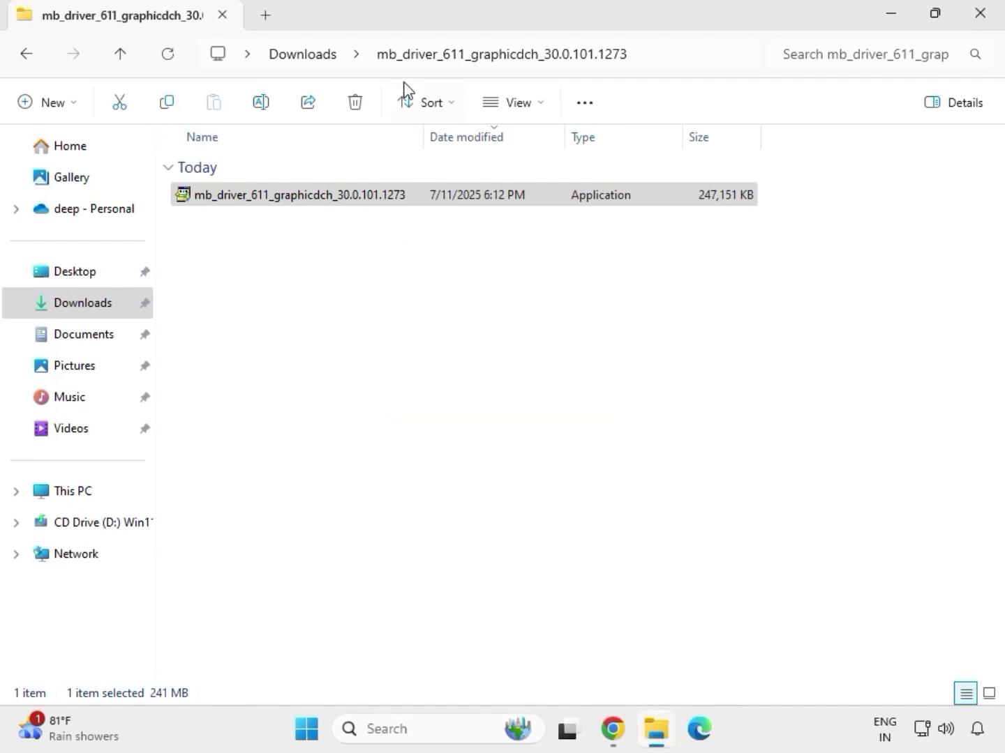
# Run the Setup application as administrator from the 9225.1_UAD_Win10_Win11 subfolder of the extracted mb_driver_realtekdch_6.0.9225.1 folder and allow it to make changes.
pyautogui.click(311, 56)
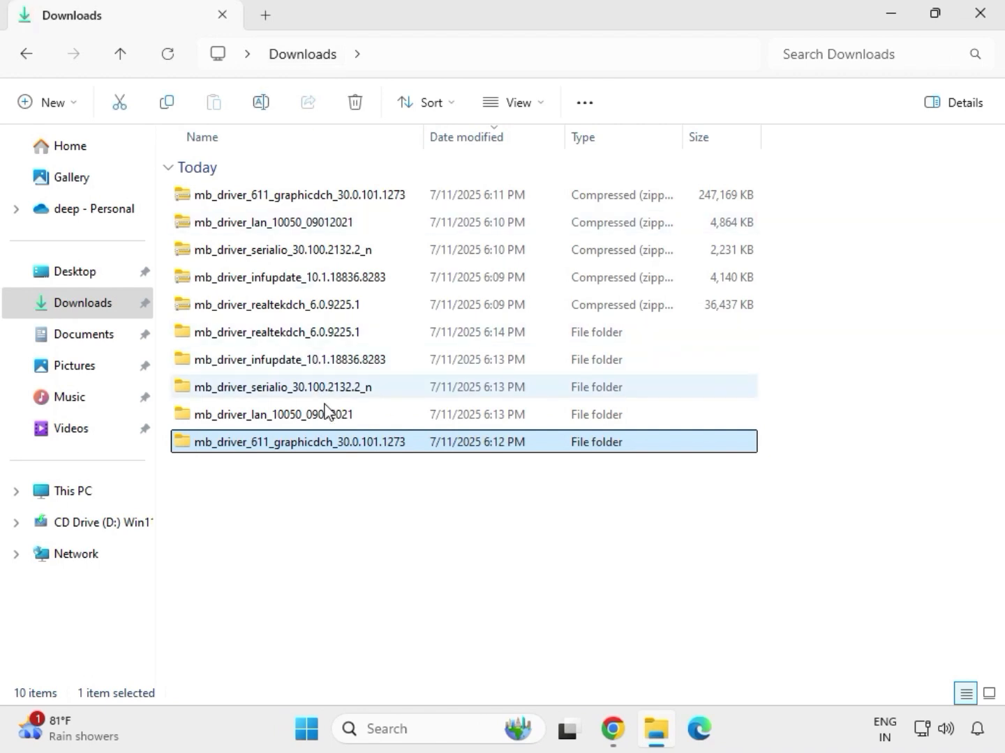
pyautogui.doubleClick(311, 334)
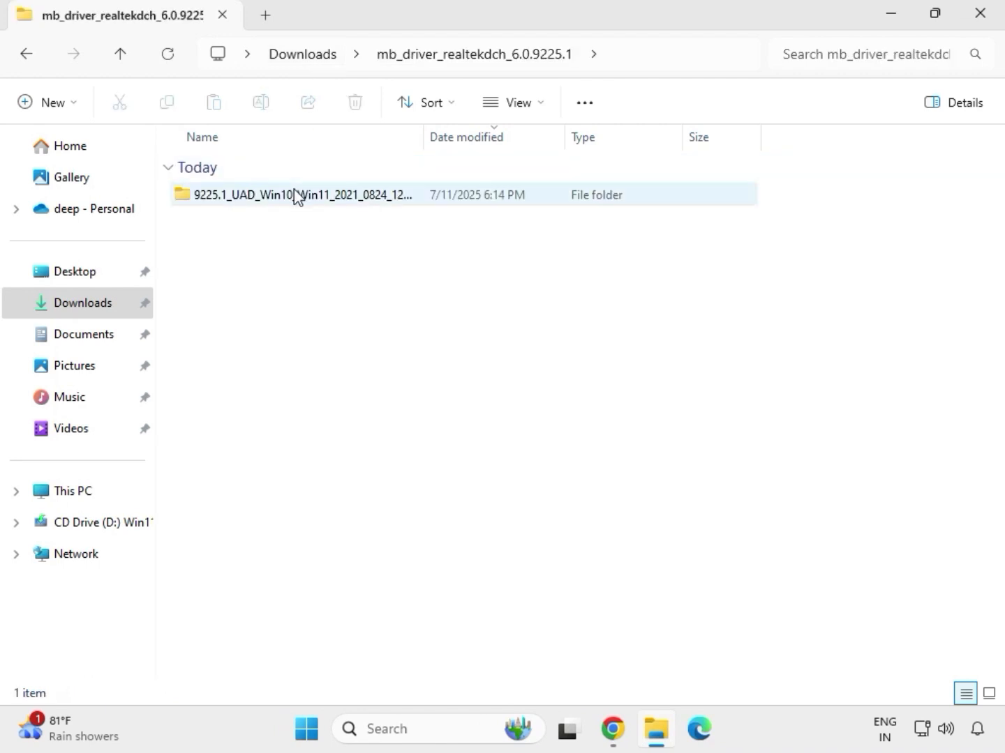
pyautogui.doubleClick(294, 194)
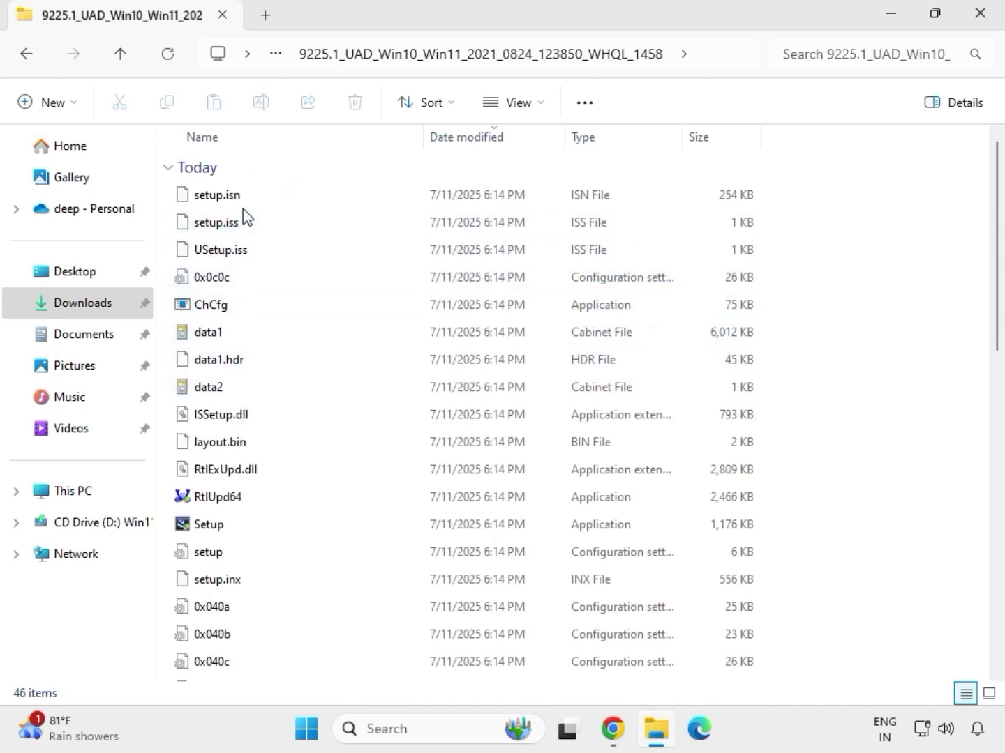
pyautogui.click(231, 530)
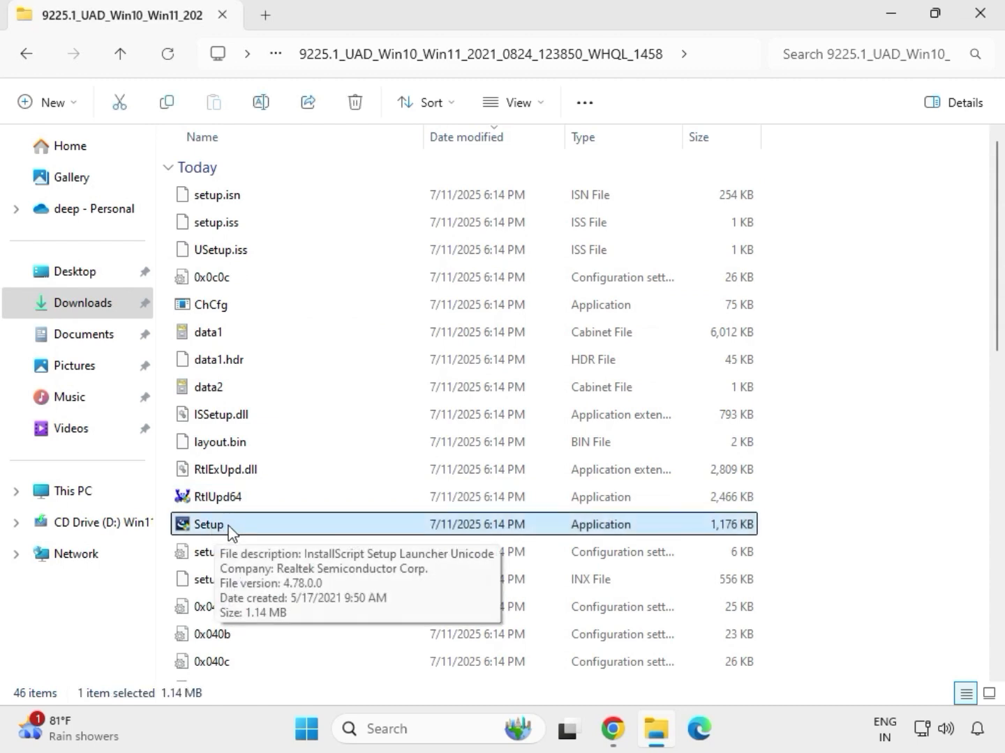
pyautogui.rightClick(231, 529)
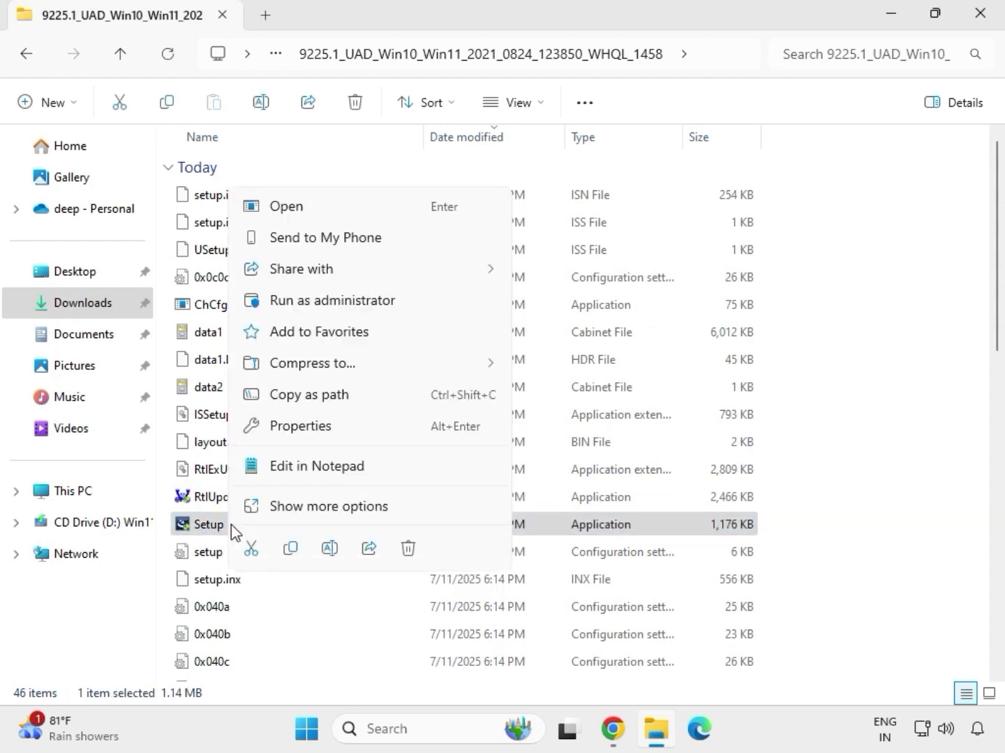
pyautogui.click(307, 301)
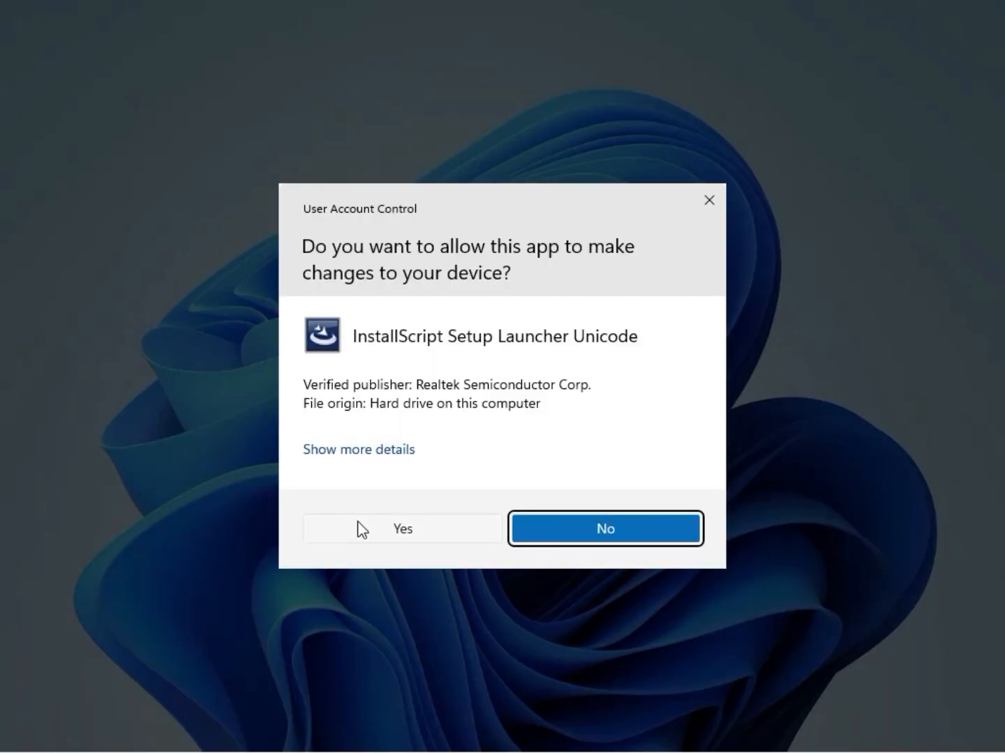
pyautogui.click(361, 530)
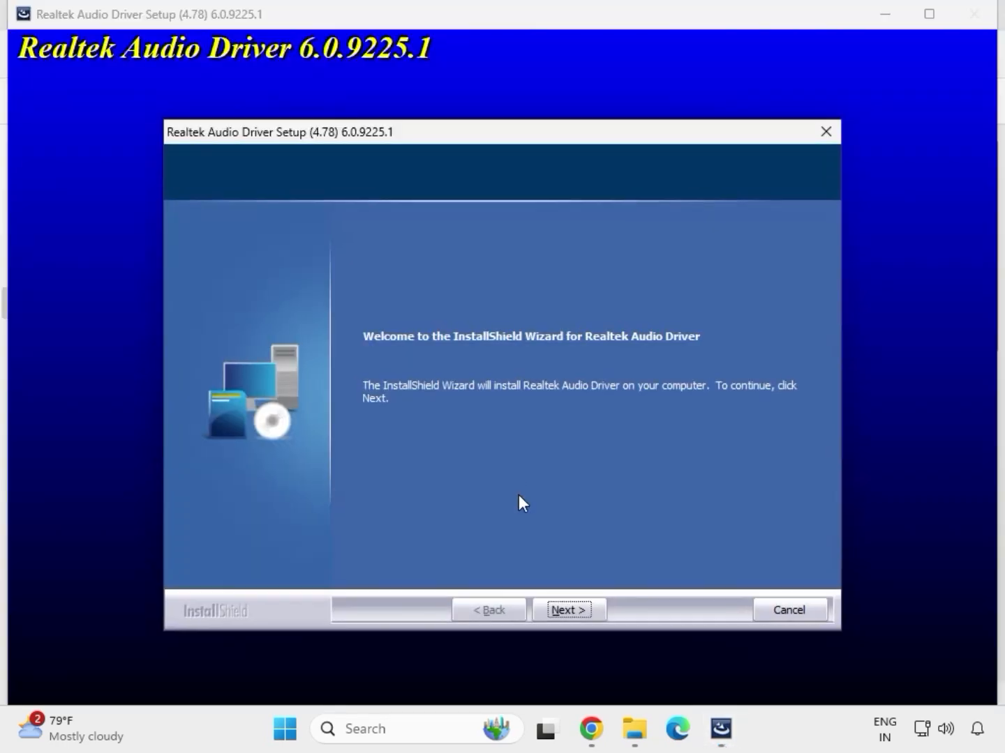
# Install the Realtek Audio Driver through its setup wizard and finish with the option to restart the computer later.
pyautogui.click(568, 610)
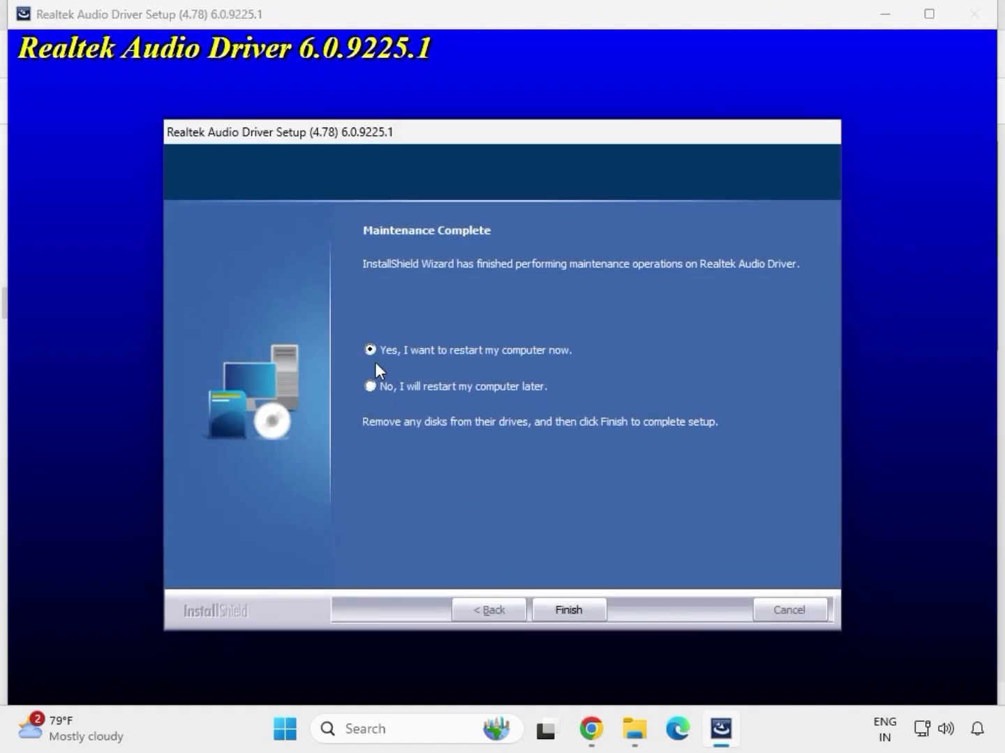
pyautogui.click(566, 611)
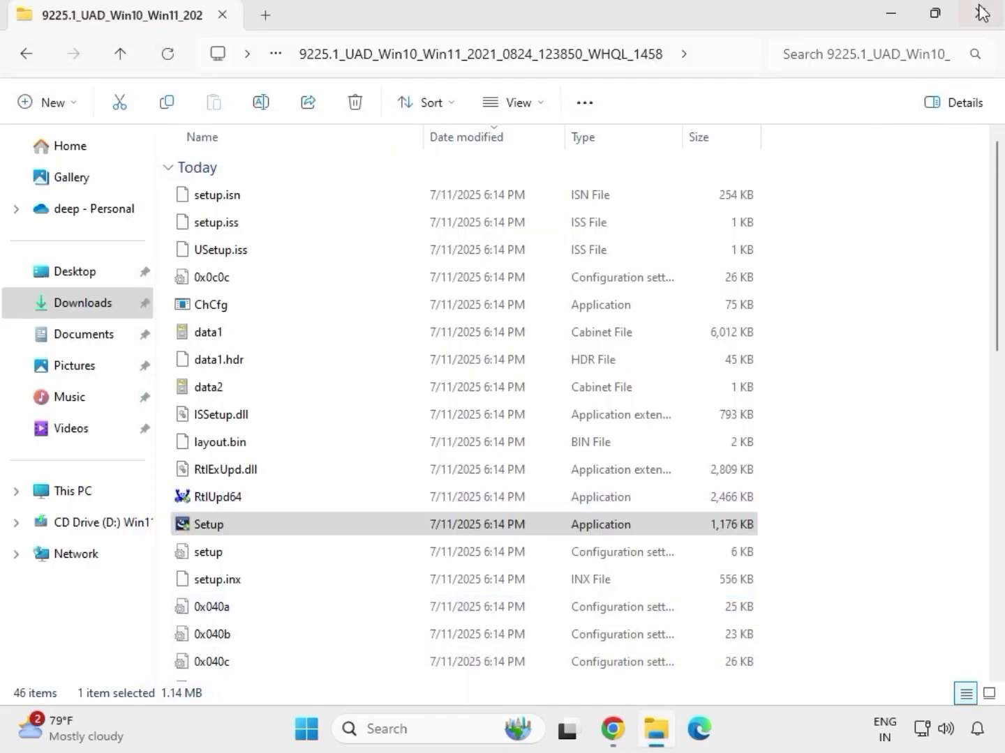